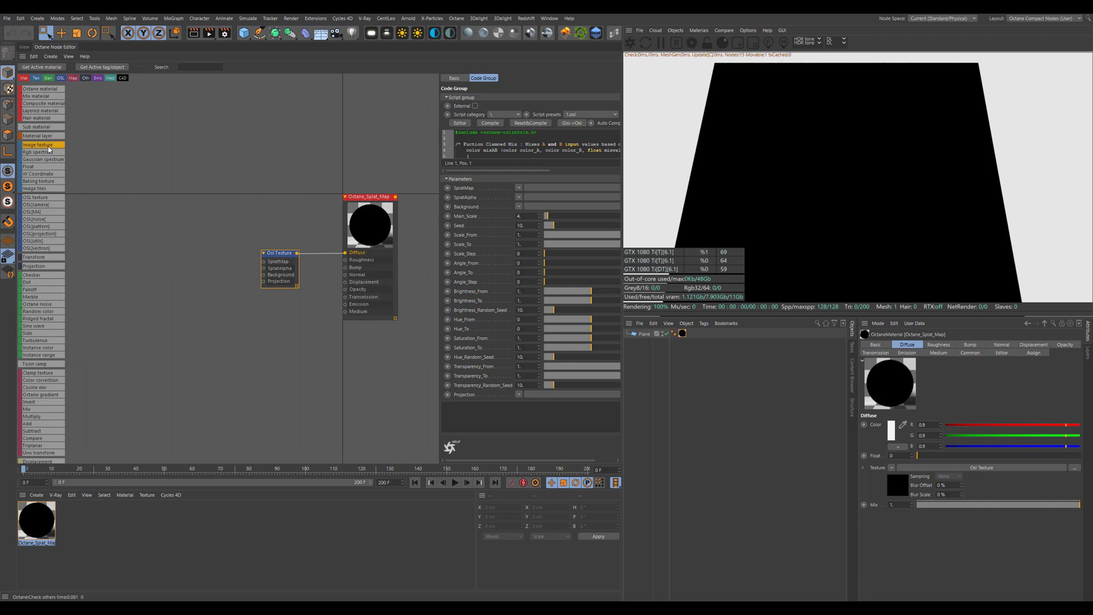
{"action": "left_click_drag", "start_coordinate": [40, 196], "coordinate": [174, 201]}
{"action": "left_click", "coordinate": [550, 181]}
{"action": "key", "text": "ctrl+a"}
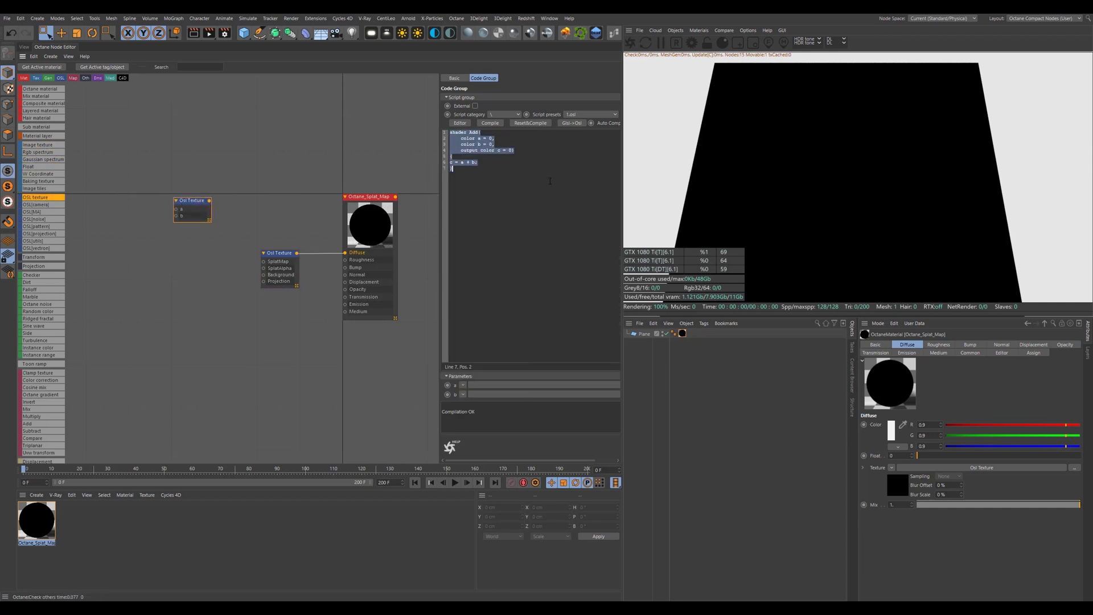
{"action": "key", "text": "ctrl+v"}
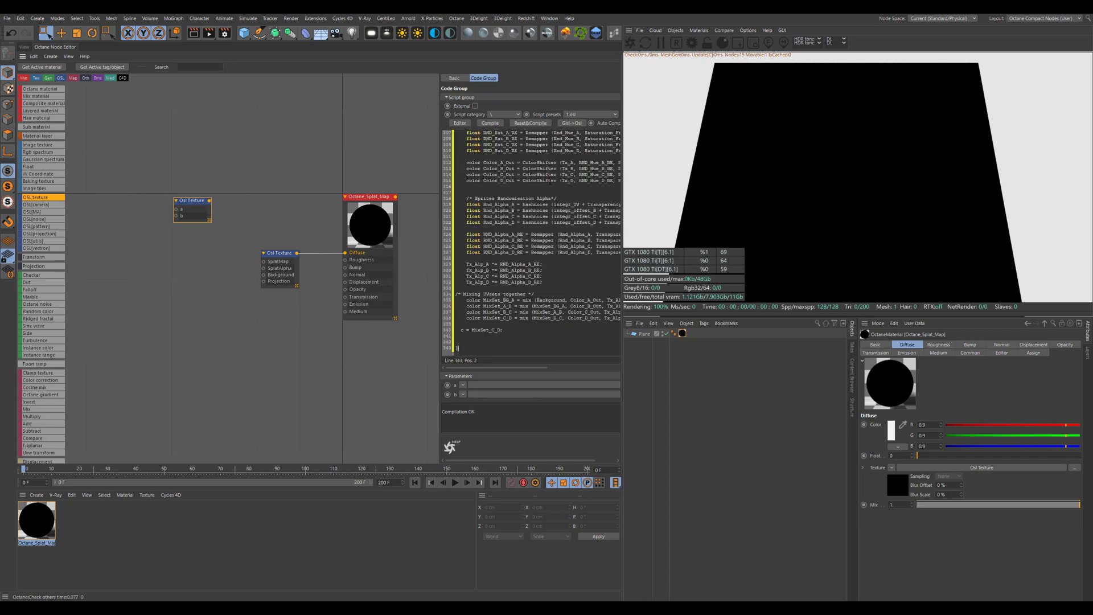
{"action": "left_click", "coordinate": [495, 124]}
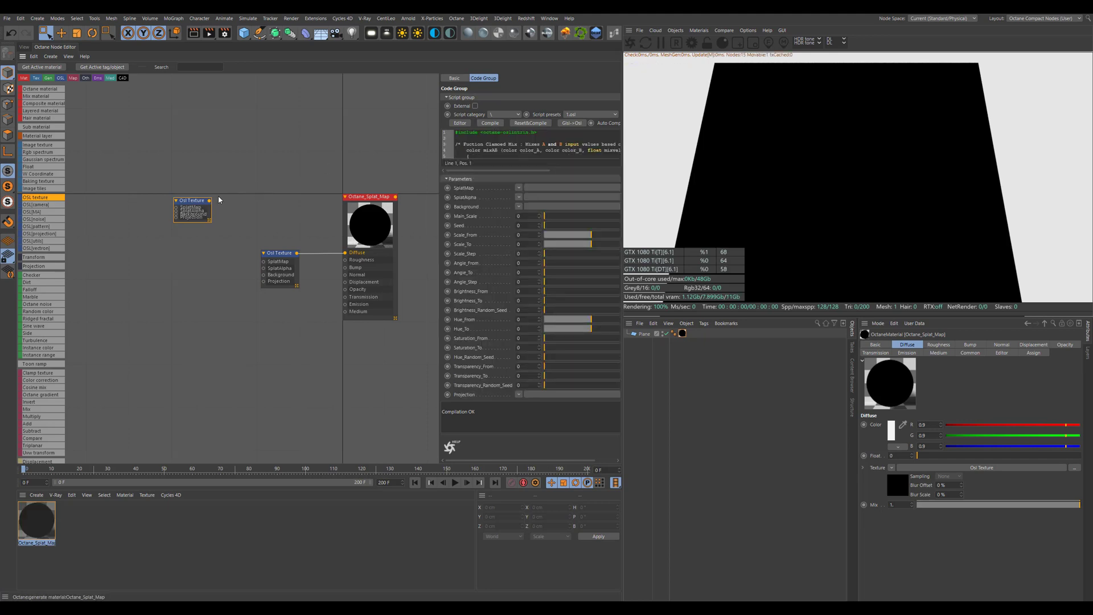
{"action": "left_click_drag", "start_coordinate": [190, 202], "coordinate": [245, 188]}
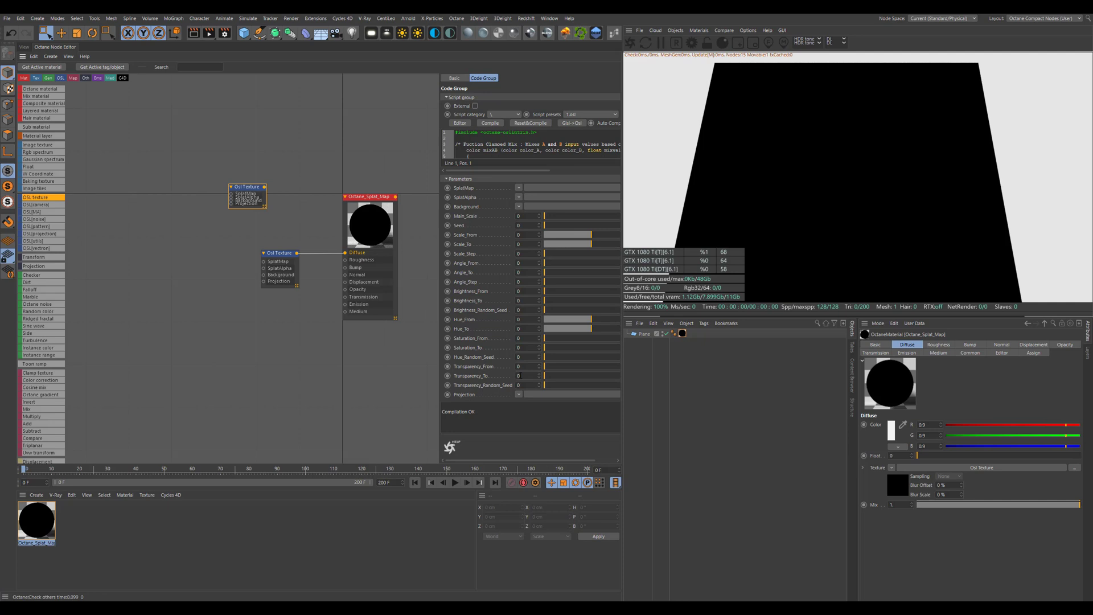
{"action": "key", "text": "Delete"}
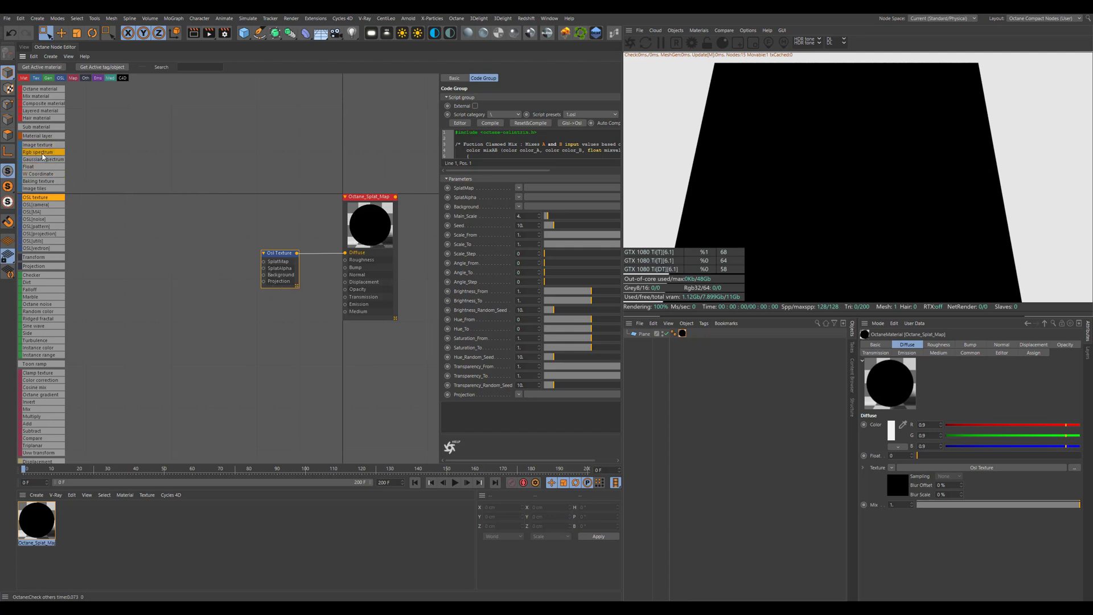
Wire an RGB Spectrum node set to 0.2, 0.5, 0.9 into the OSL texture's Background input.
{"action": "left_click_drag", "start_coordinate": [43, 155], "coordinate": [263, 275]}
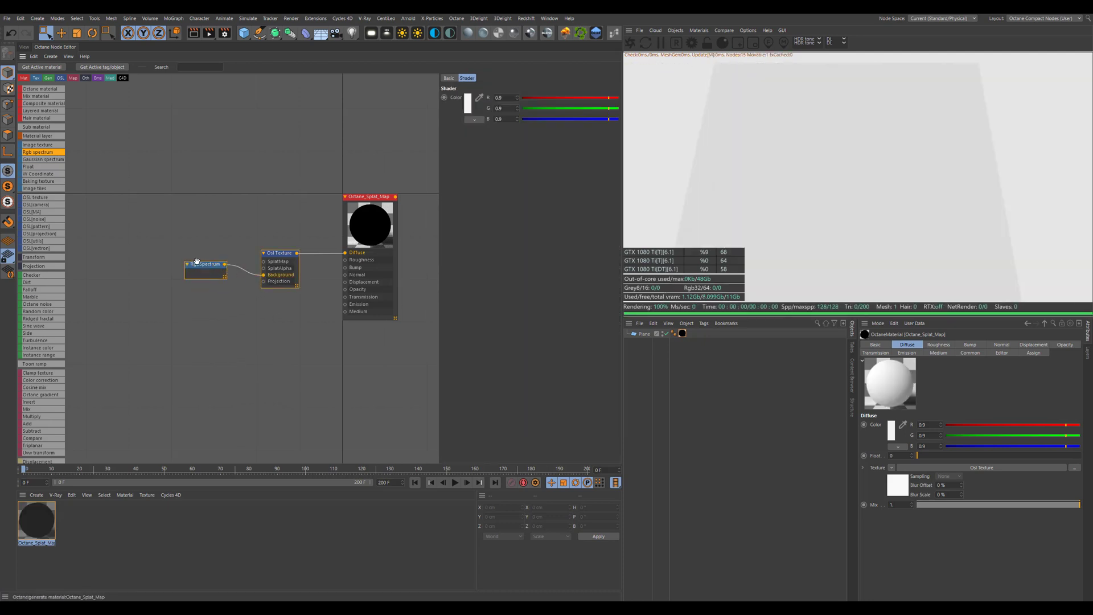
{"action": "left_click_drag", "start_coordinate": [198, 265], "coordinate": [205, 276]}
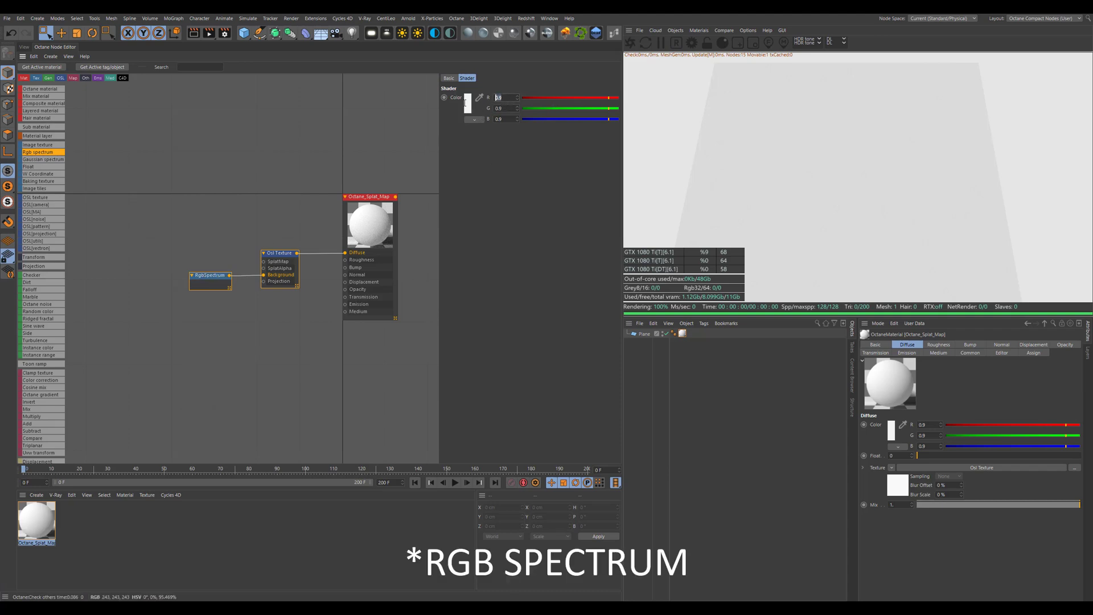
{"action": "type", "text": "0.2"}
{"action": "key", "text": "Tab"}
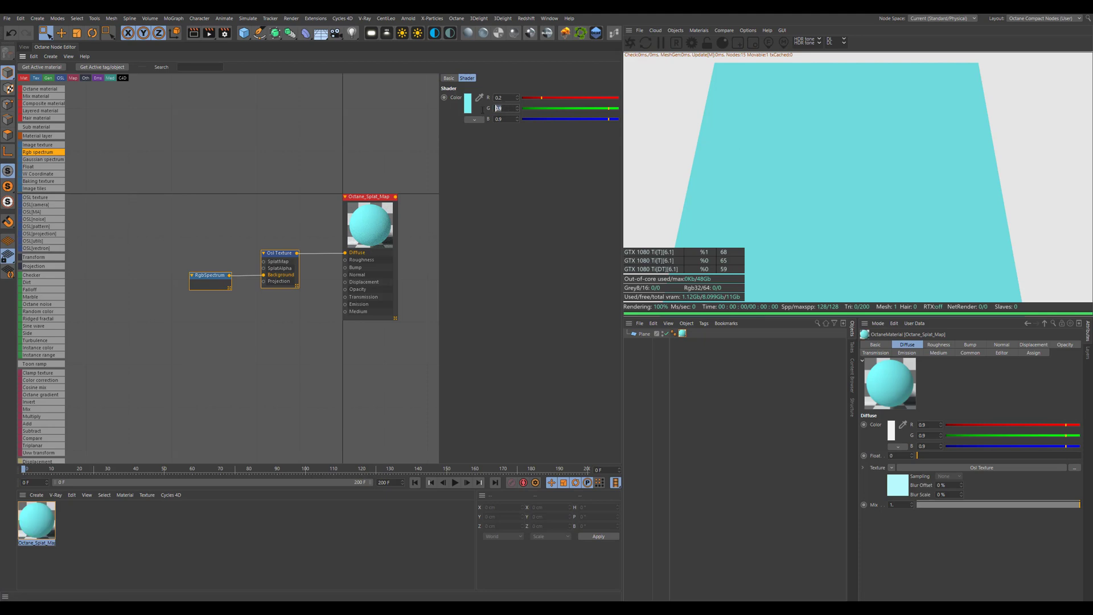
{"action": "type", "text": "0.5"}
{"action": "key", "text": "Return"}
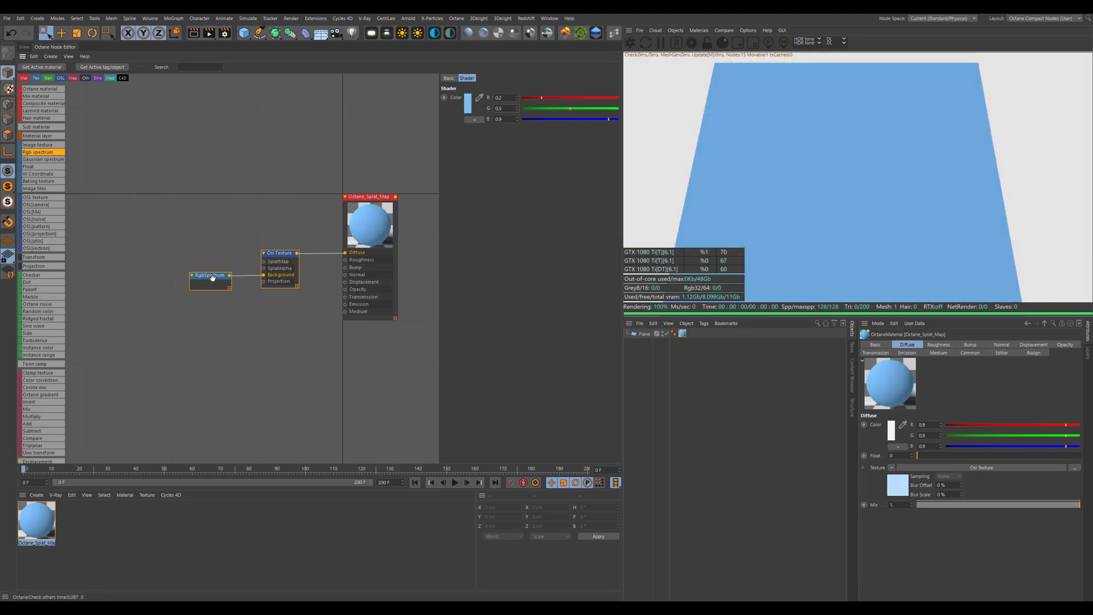
{"action": "left_click_drag", "start_coordinate": [209, 278], "coordinate": [157, 277]}
{"action": "left_click", "coordinate": [258, 275]}
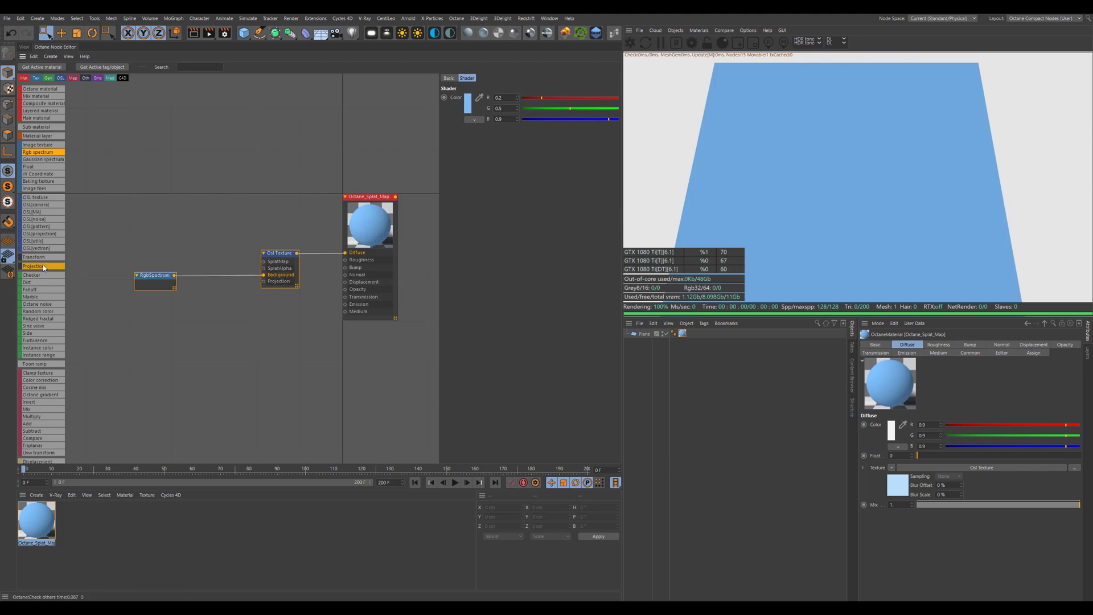
Add a Mesh UV Texture Projection node to the OSL texture's Projection input and rearrange the nodes.
{"action": "left_click_drag", "start_coordinate": [42, 268], "coordinate": [228, 283]}
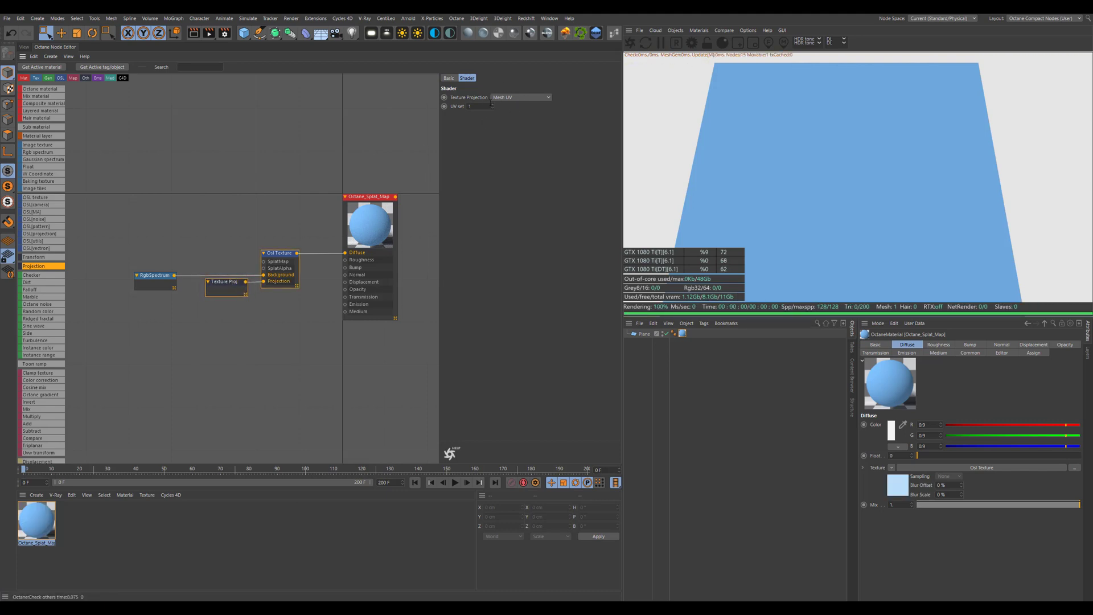
{"action": "left_click_drag", "start_coordinate": [231, 283], "coordinate": [232, 283]}
{"action": "left_click_drag", "start_coordinate": [150, 276], "coordinate": [171, 276]}
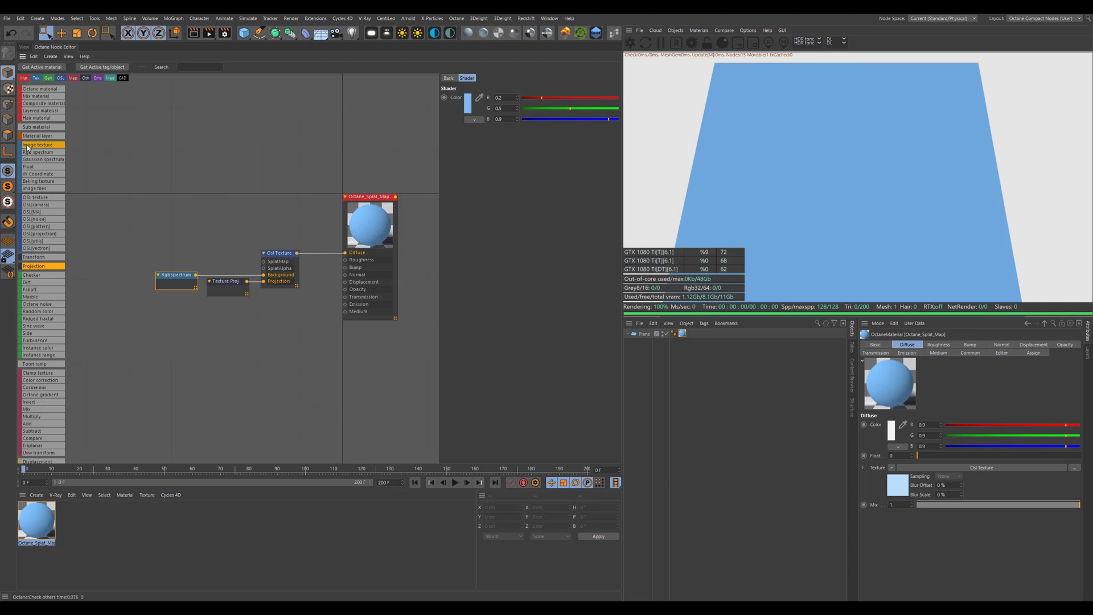
Add an Image Texture loaded with Biohazard.tif and wire it into the OSL texture's SplatMap.
{"action": "left_click_drag", "start_coordinate": [26, 149], "coordinate": [176, 207]}
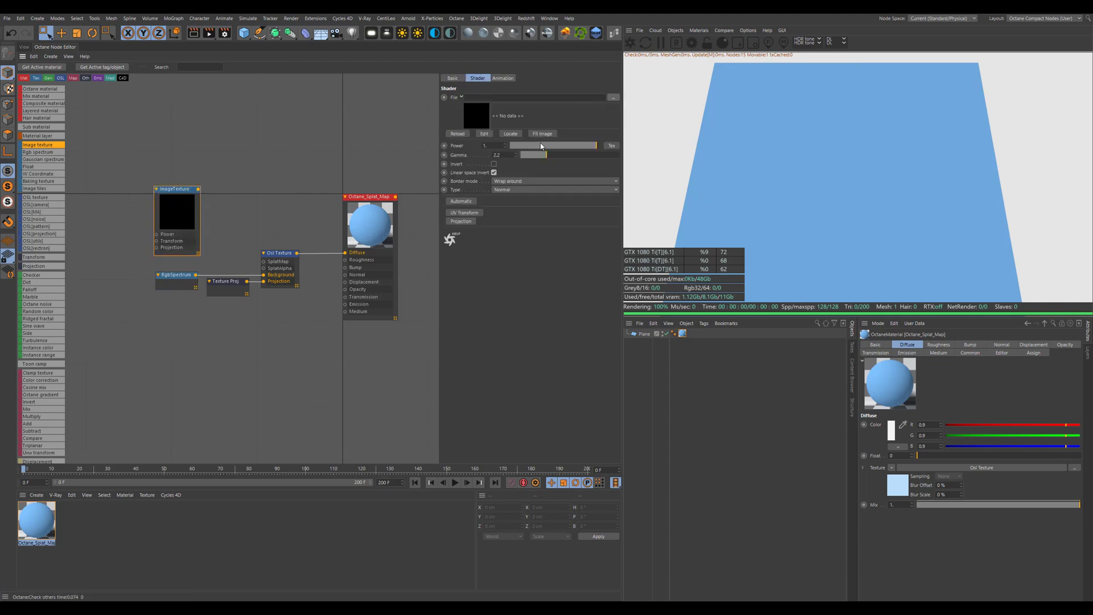
{"action": "left_click", "coordinate": [613, 99]}
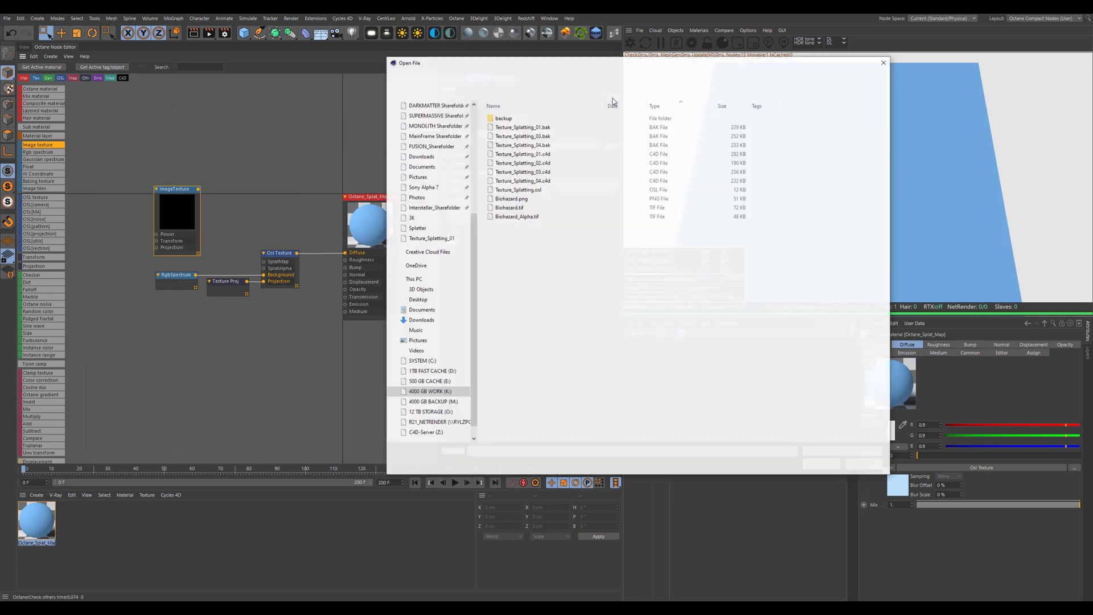
{"action": "double_click", "coordinate": [512, 207]}
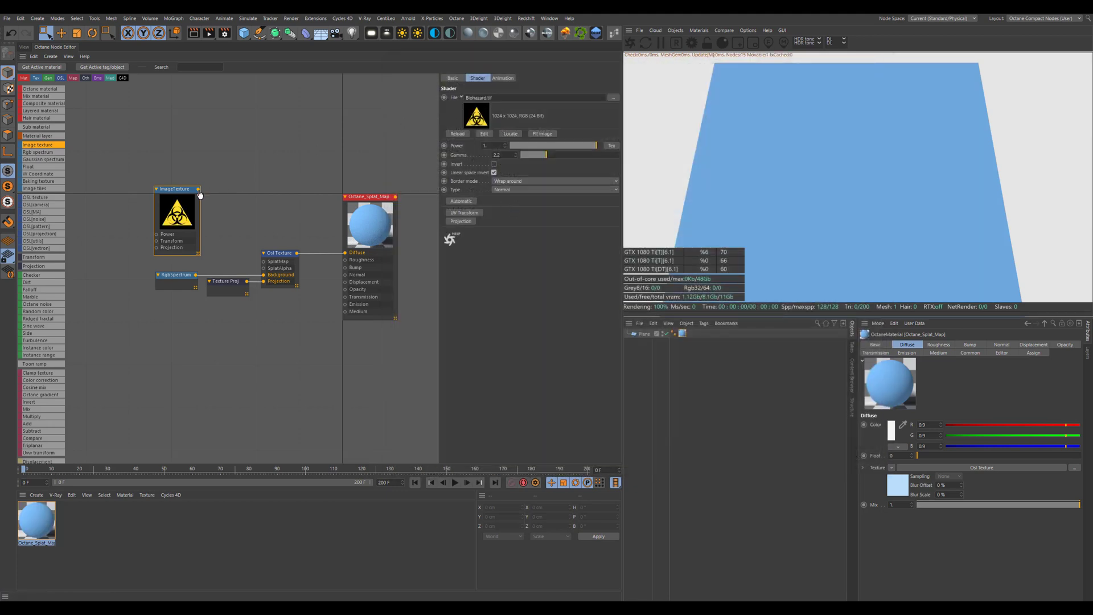
{"action": "left_click_drag", "start_coordinate": [198, 189], "coordinate": [259, 263]}
{"action": "left_click_drag", "start_coordinate": [181, 204], "coordinate": [172, 233]}
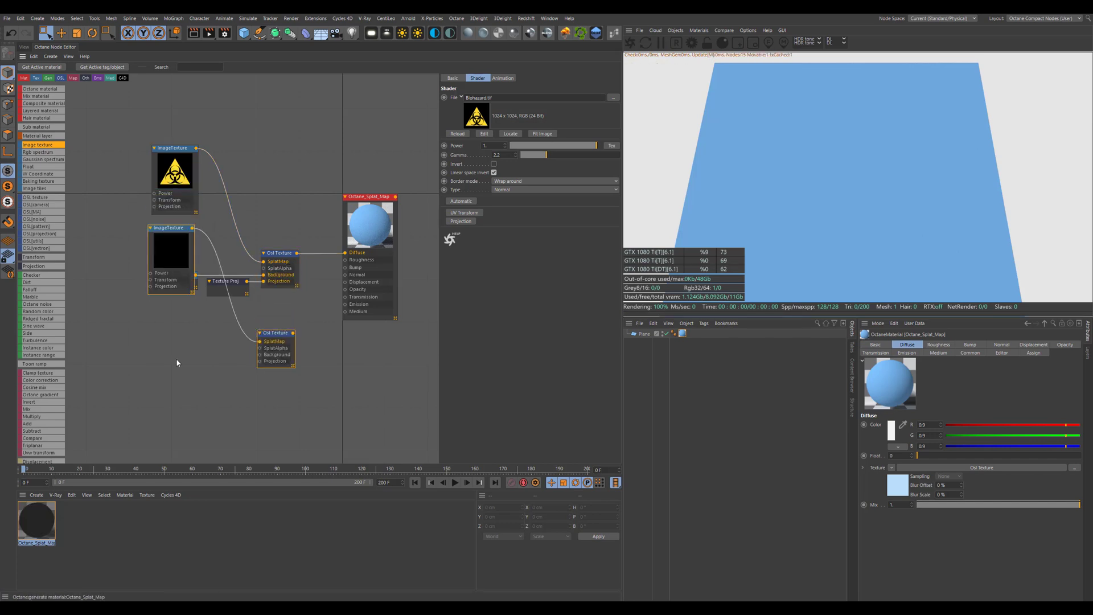
Delete the extra OSL Texture node and connect the duplicate image texture to SplatAlpha.
{"action": "left_click", "coordinate": [271, 332]}
{"action": "key", "text": "Delete"}
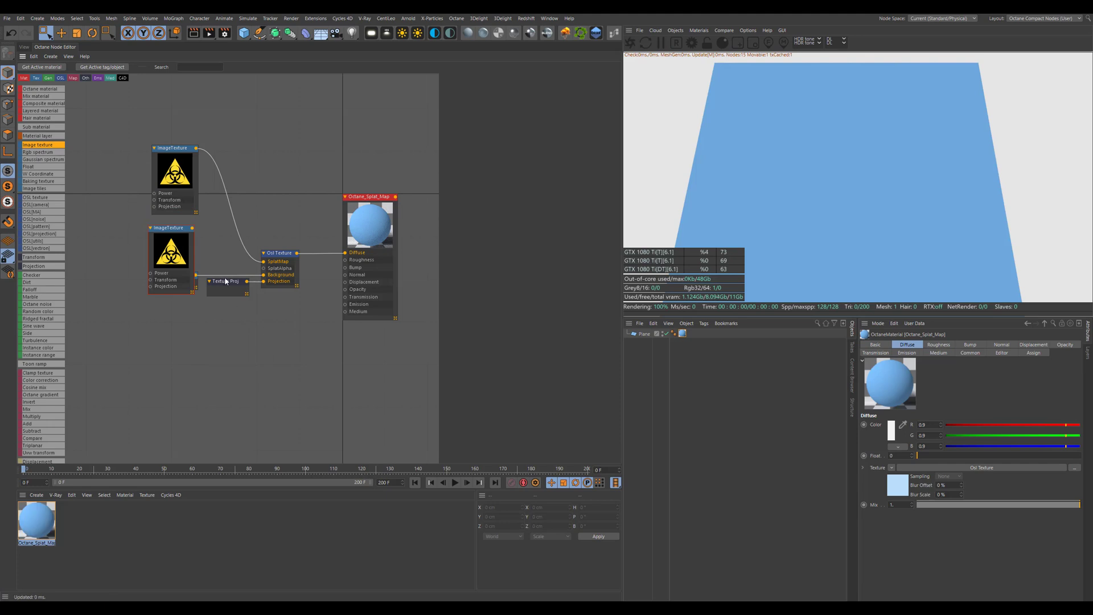
{"action": "left_click_drag", "start_coordinate": [173, 171], "coordinate": [168, 140]}
{"action": "left_click_drag", "start_coordinate": [175, 240], "coordinate": [263, 272]}
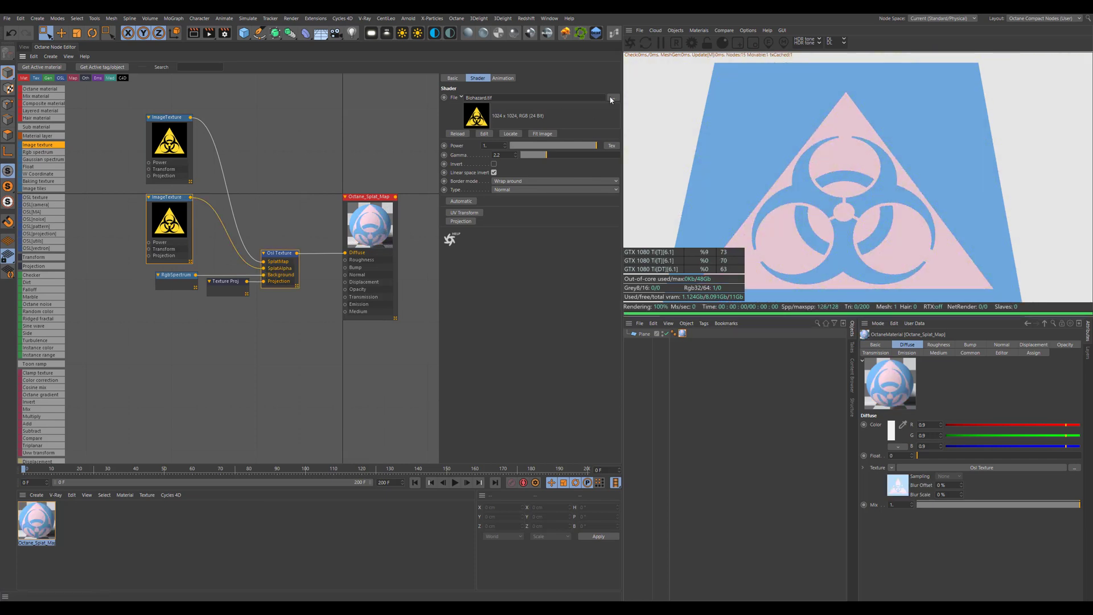
Load Biohazard_Alpha.tif into the second image texture.
{"action": "left_click", "coordinate": [611, 97]}
{"action": "left_click", "coordinate": [507, 217]}
{"action": "double_click", "coordinate": [507, 217]}
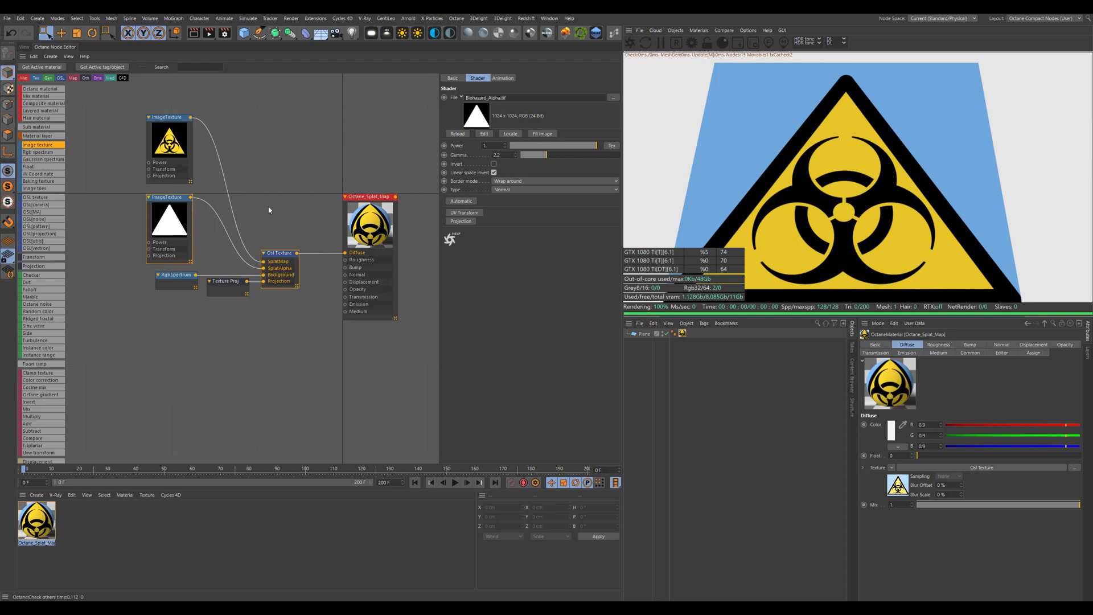
{"action": "middle_click_drag", "start_coordinate": [265, 214], "coordinate": [331, 195]}
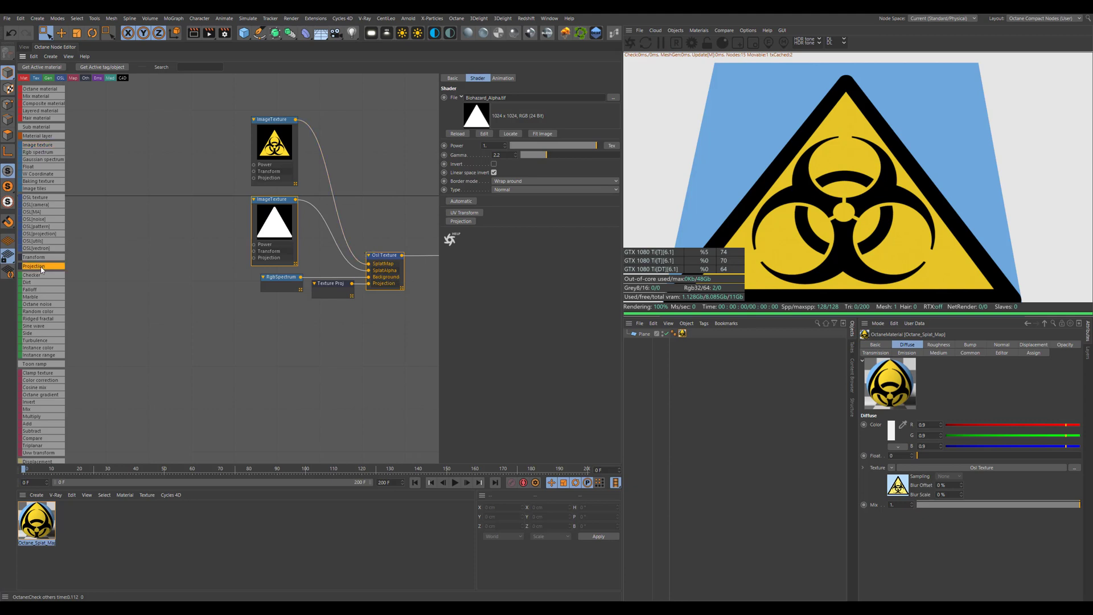
Feed both image textures' Projection inputs from one Texture Projection node set to OSL delayed UV.
{"action": "left_click_drag", "start_coordinate": [41, 269], "coordinate": [253, 257]}
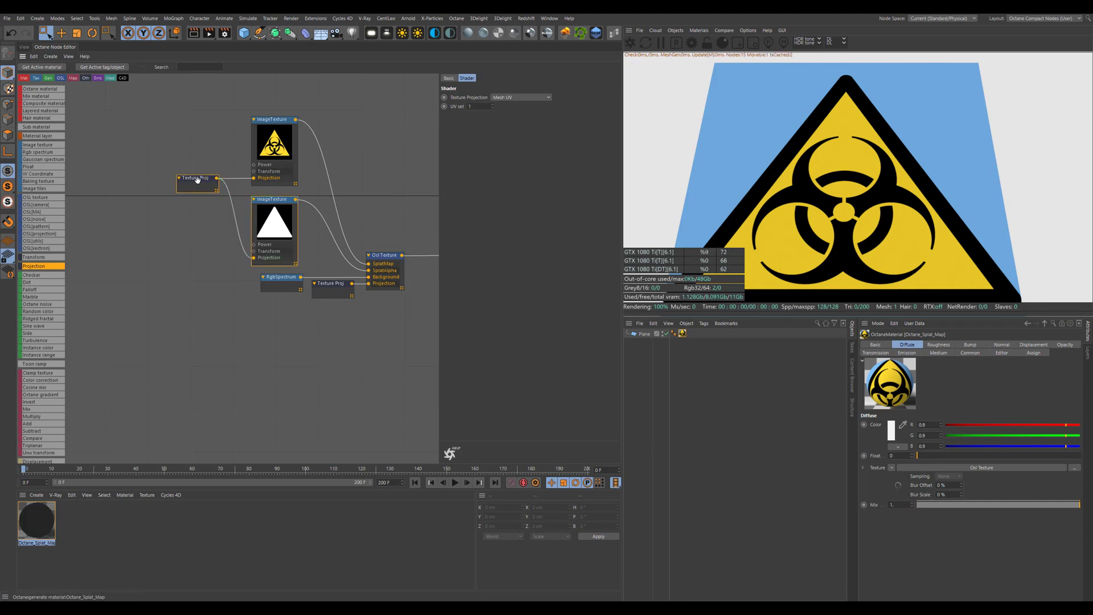
{"action": "left_click", "coordinate": [518, 98]}
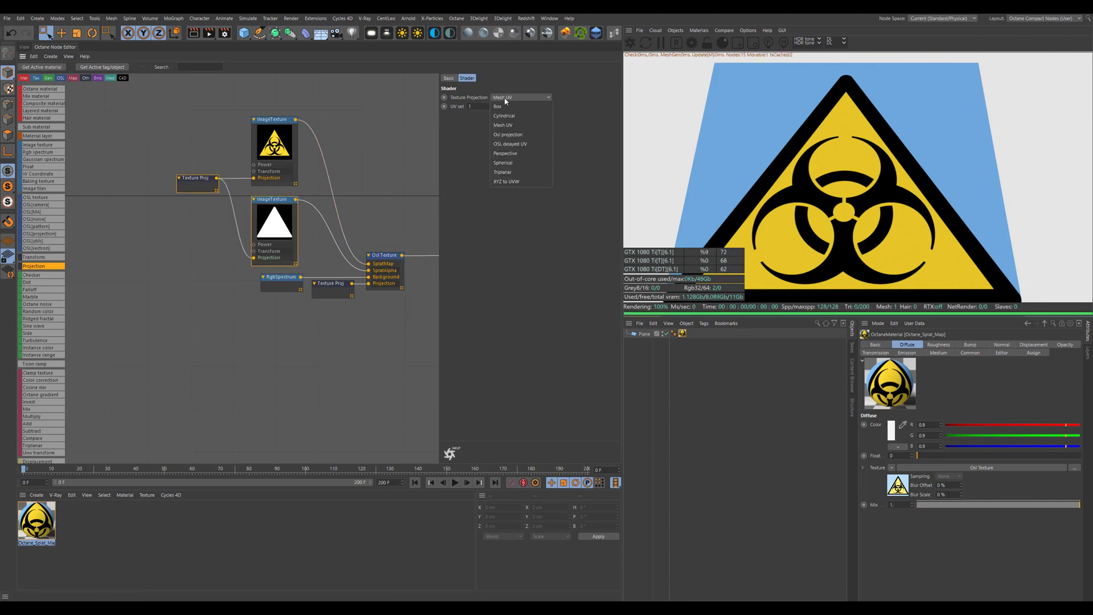
{"action": "left_click", "coordinate": [509, 146]}
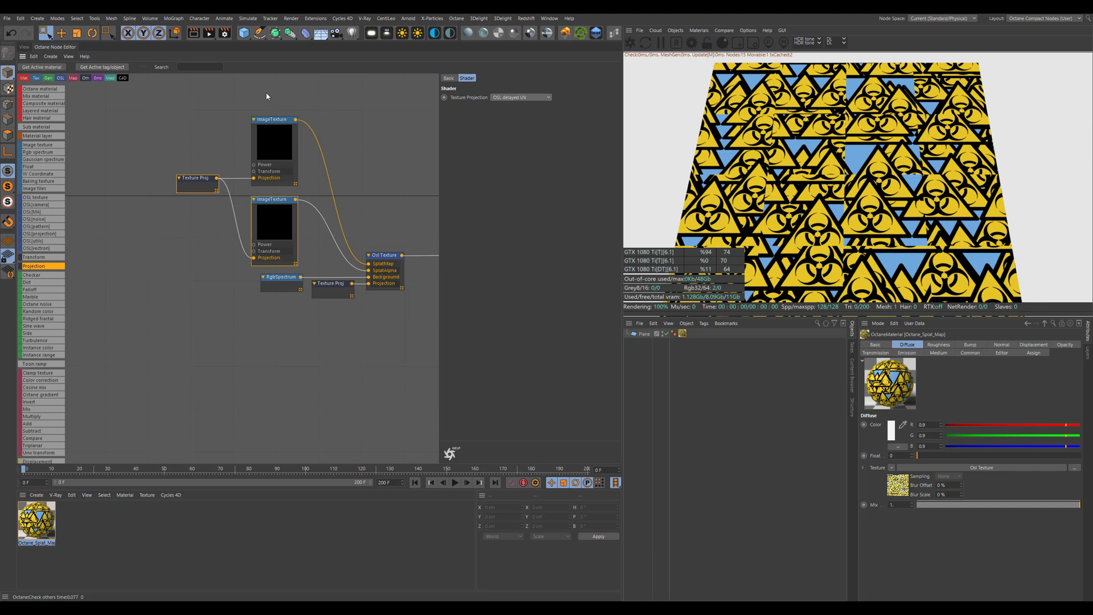
Set the Border mode of both Biohazard image texture nodes to Black color.
{"action": "left_click_drag", "start_coordinate": [265, 97], "coordinate": [304, 194]}
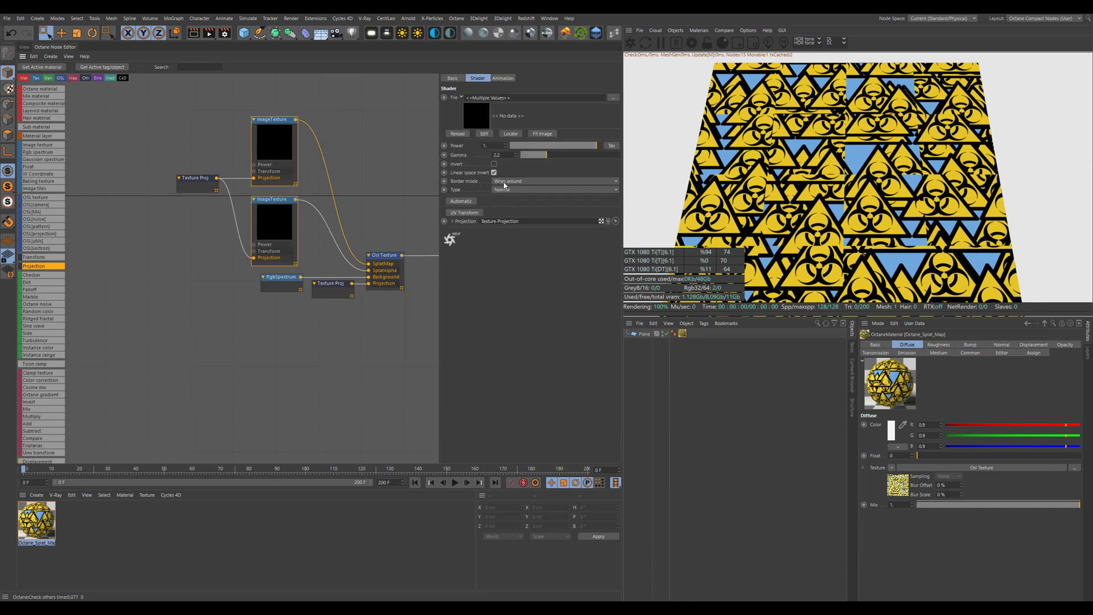
{"action": "left_click", "coordinate": [513, 182]}
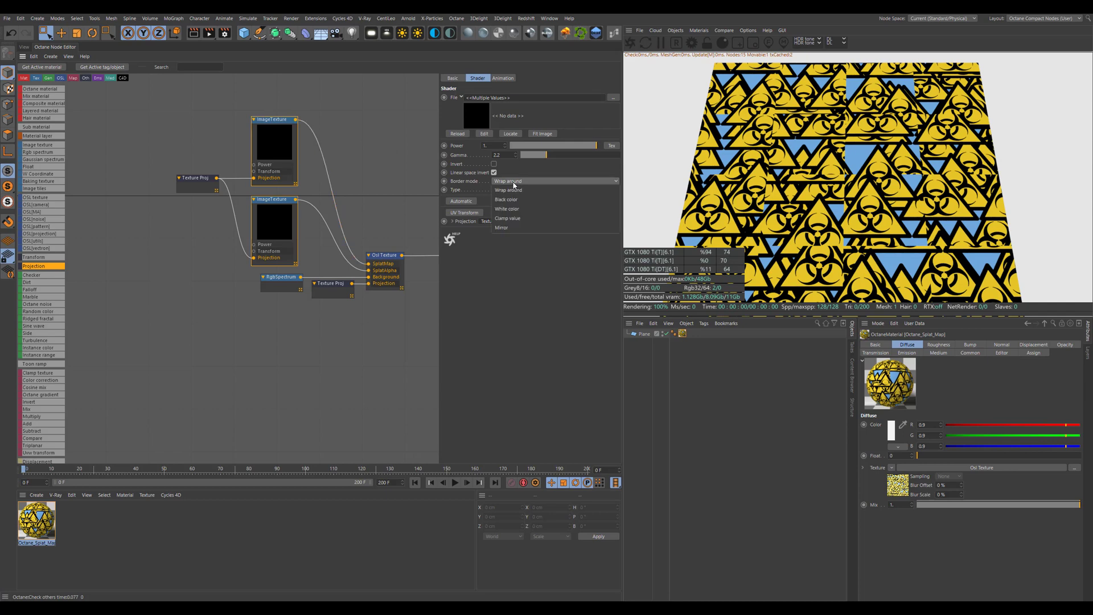
{"action": "left_click", "coordinate": [511, 200]}
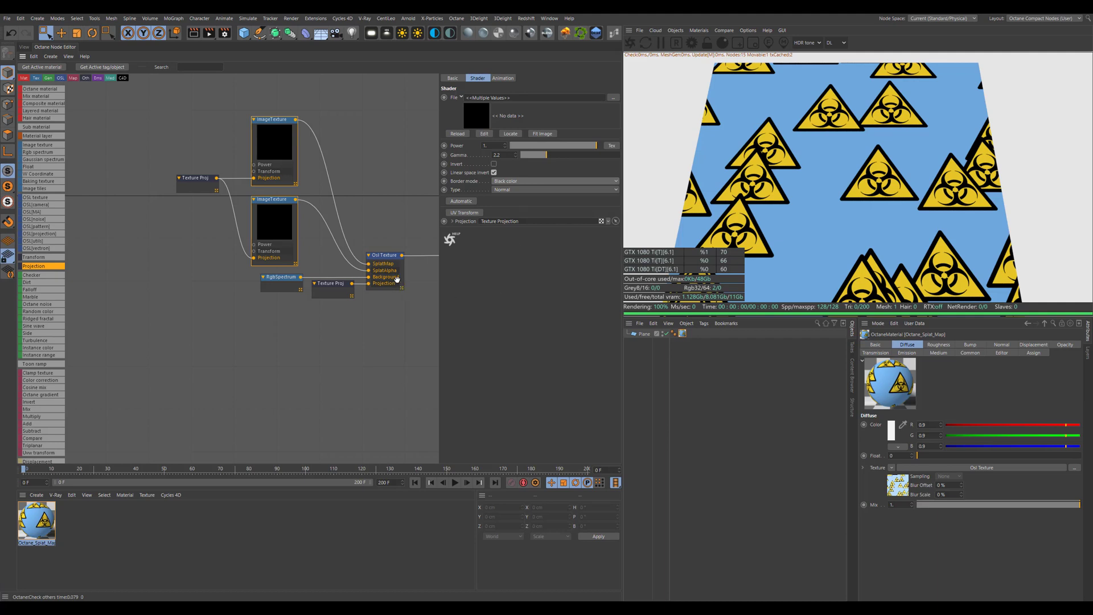
Set the OSL texture's Main_Scale to 5, after first trying 10.
{"action": "left_click", "coordinate": [388, 257]}
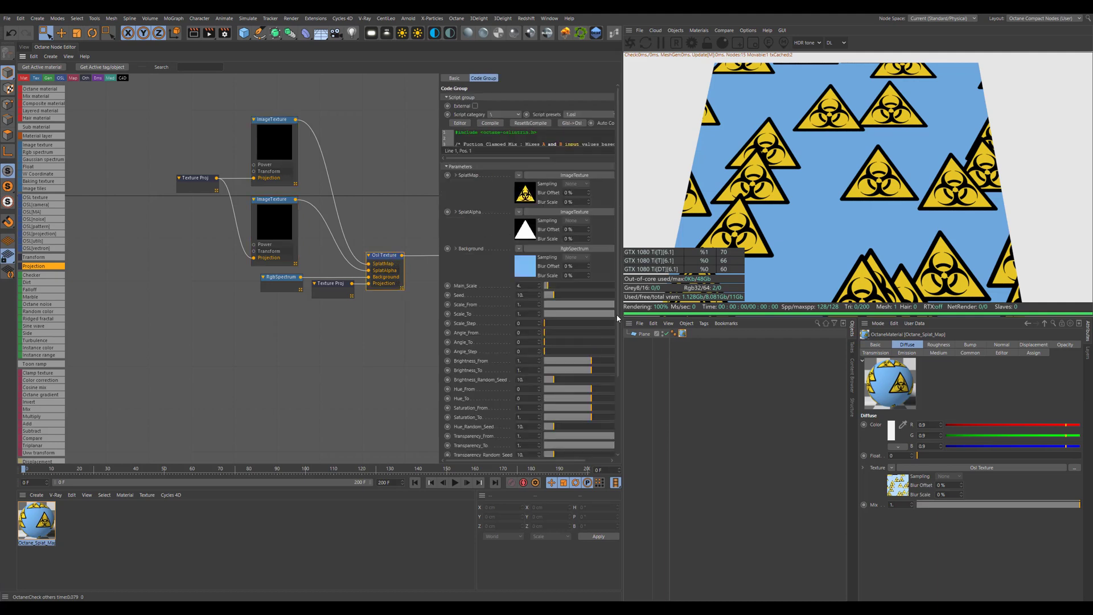
{"action": "scroll", "coordinate": [615, 317], "scroll_direction": "down", "scroll_amount": 3}
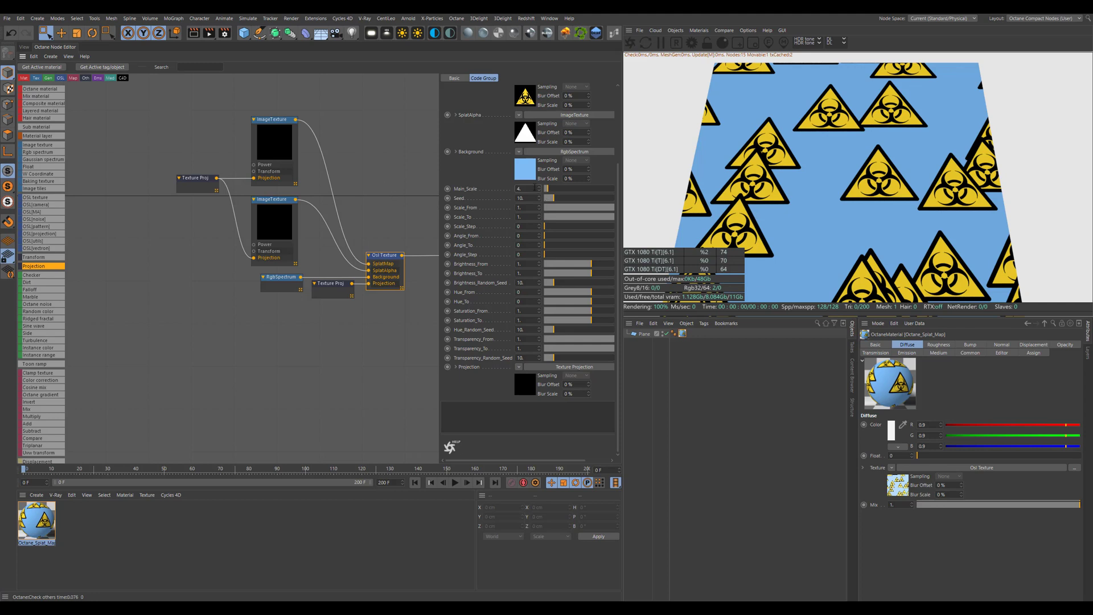
{"action": "double_click", "coordinate": [519, 188]}
{"action": "type", "text": "10"}
{"action": "key", "text": "Return"}
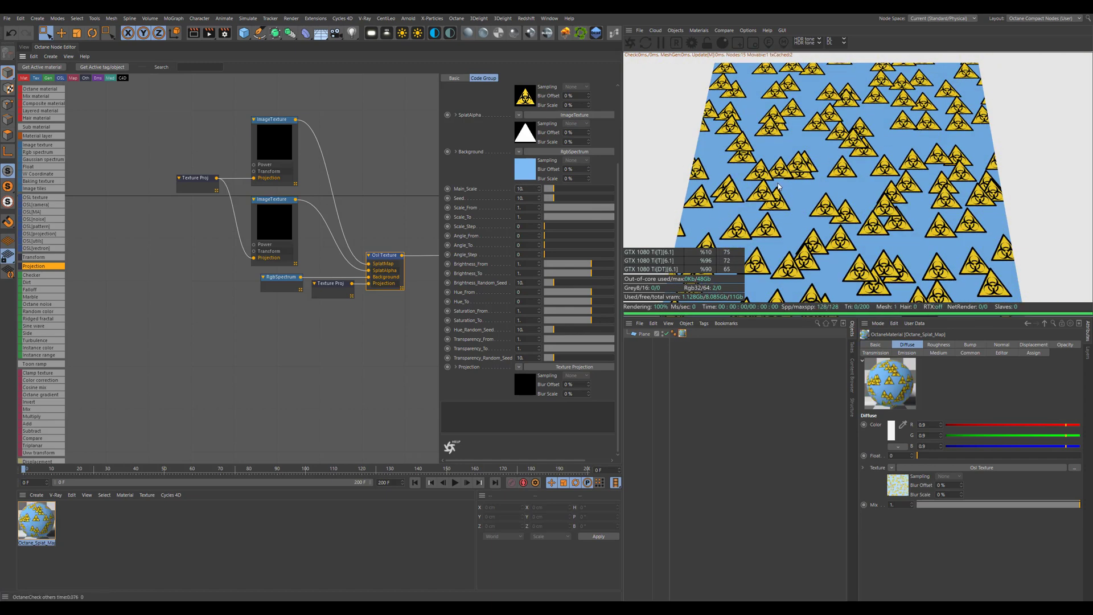
{"action": "double_click", "coordinate": [520, 188]}
{"action": "type", "text": "5"}
{"action": "key", "text": "Return"}
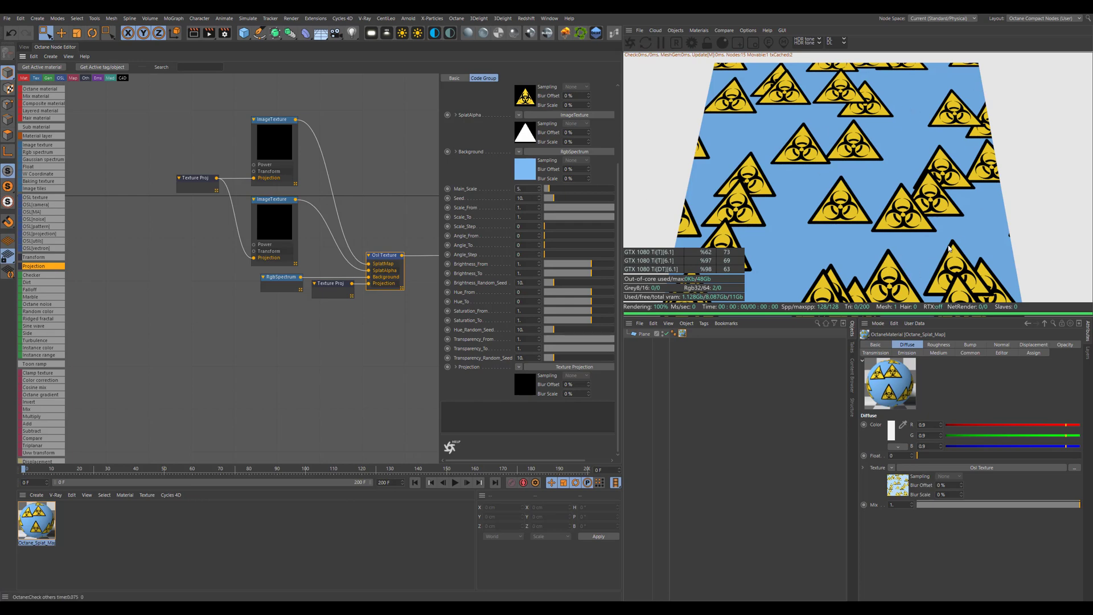
Change the splat Seed to 15 to reshuffle the biohazard decals.
{"action": "left_click_drag", "start_coordinate": [538, 198], "coordinate": [538, 200]}
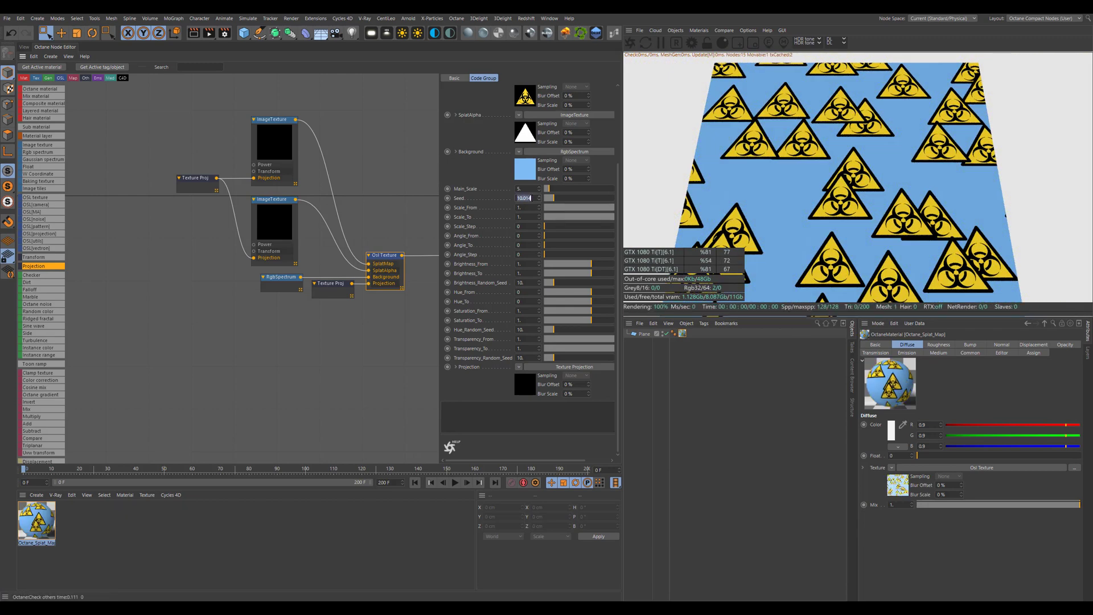
{"action": "type", "text": "15"}
{"action": "key", "text": "Return"}
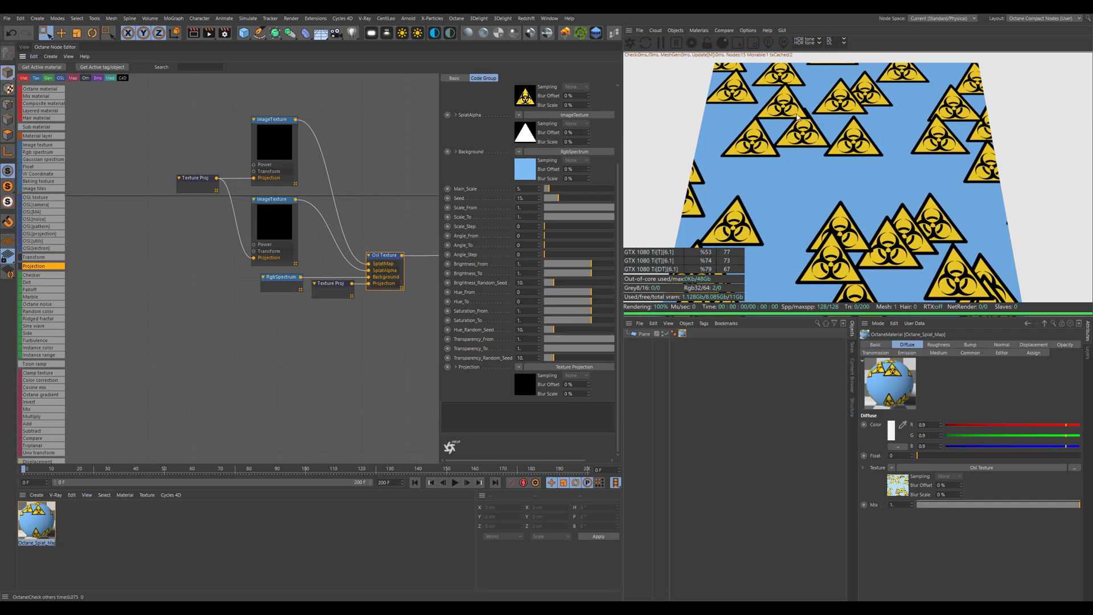
Set Scale_From to 0 and correct Angle_To to 360.
{"action": "left_click", "coordinate": [524, 208]}
{"action": "type", "text": "0"}
{"action": "key", "text": "Return"}
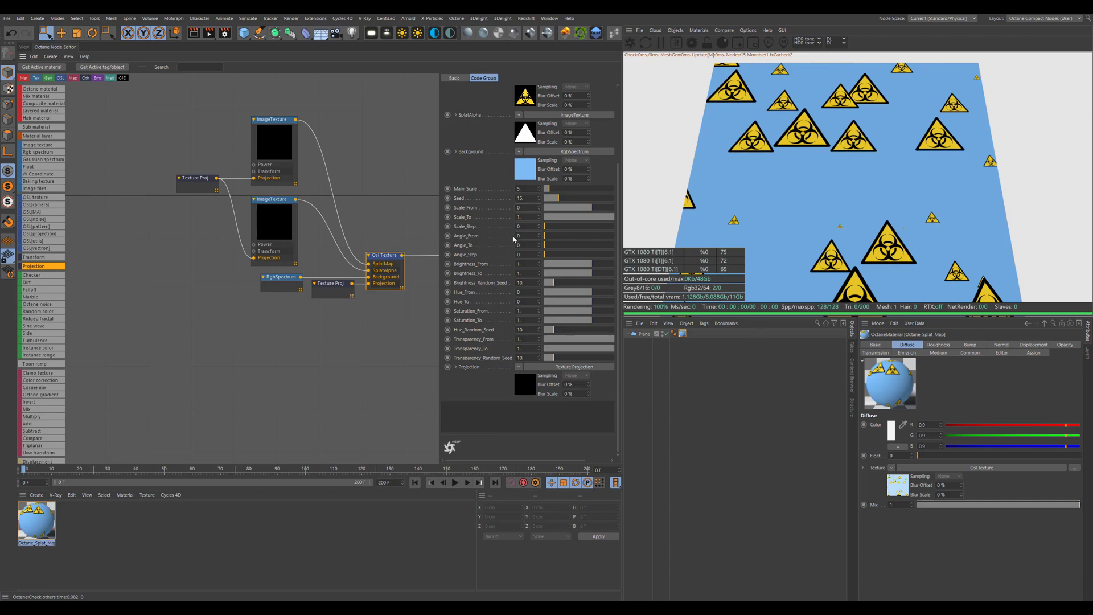
{"action": "type", "text": "306"}
{"action": "key", "text": "Return"}
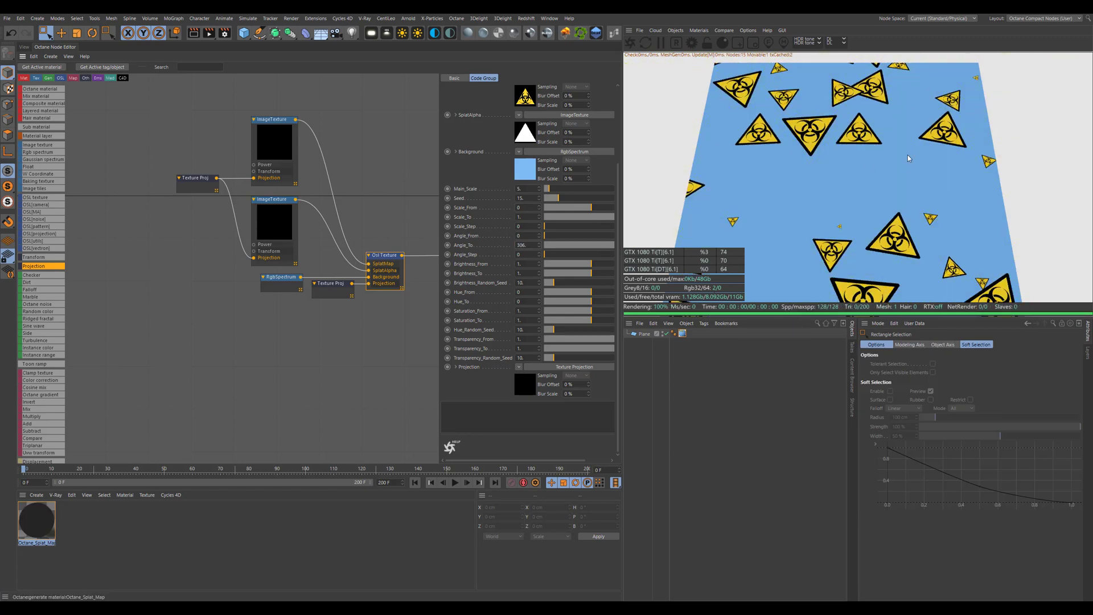
{"action": "double_click", "coordinate": [520, 245]}
{"action": "type", "text": "360"}
{"action": "key", "text": "Return"}
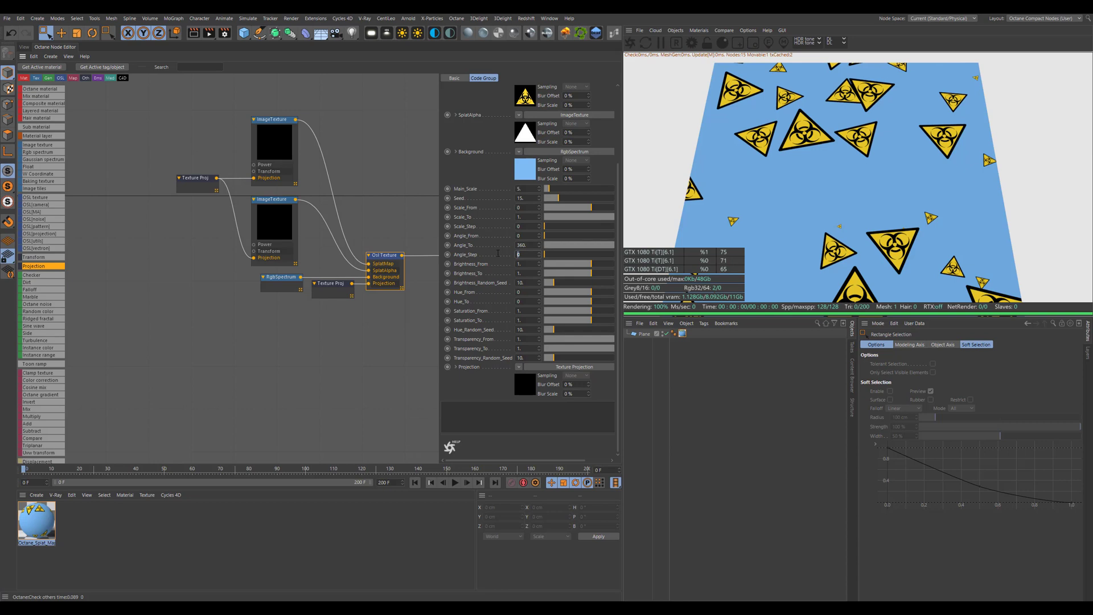
Set Angle_Step to 60, after first trying 90.
{"action": "type", "text": "90"}
{"action": "key", "text": "Return"}
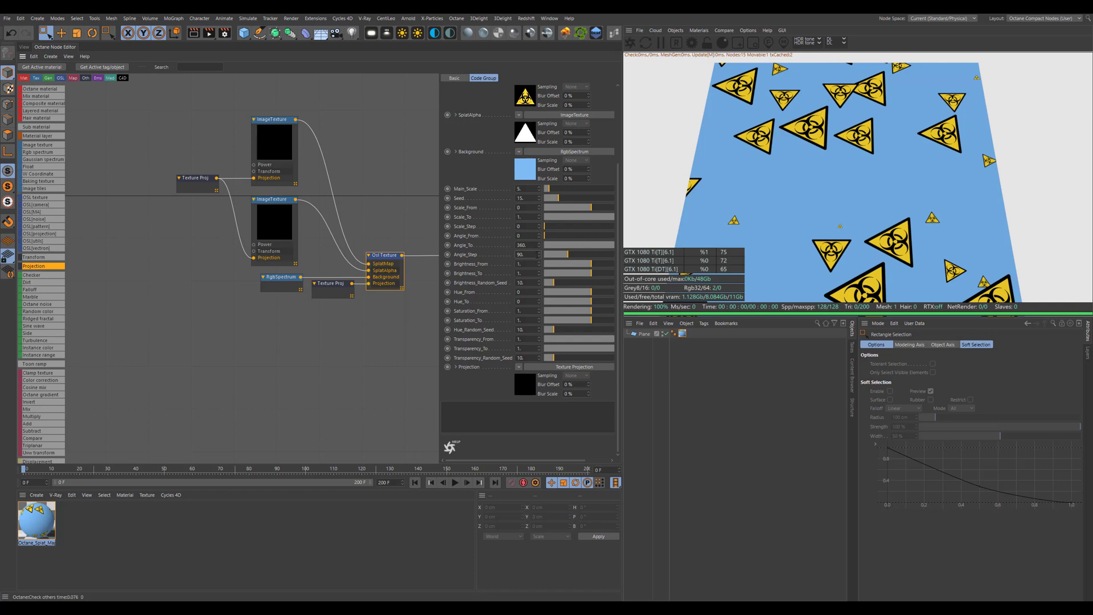
{"action": "left_click", "coordinate": [531, 255]}
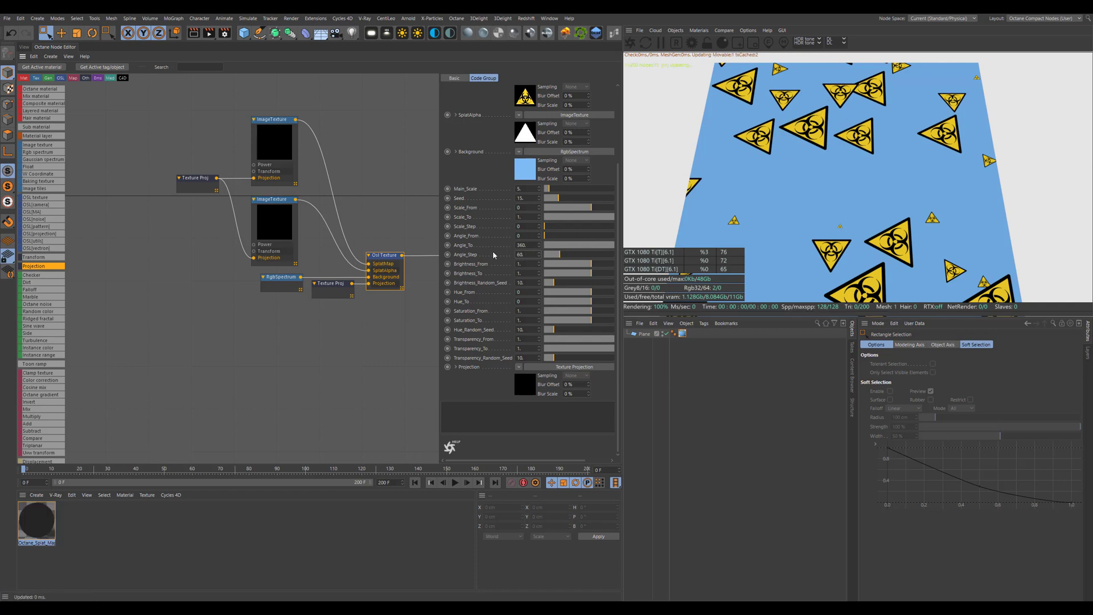
{"action": "type", "text": "60"}
{"action": "key", "text": "Return"}
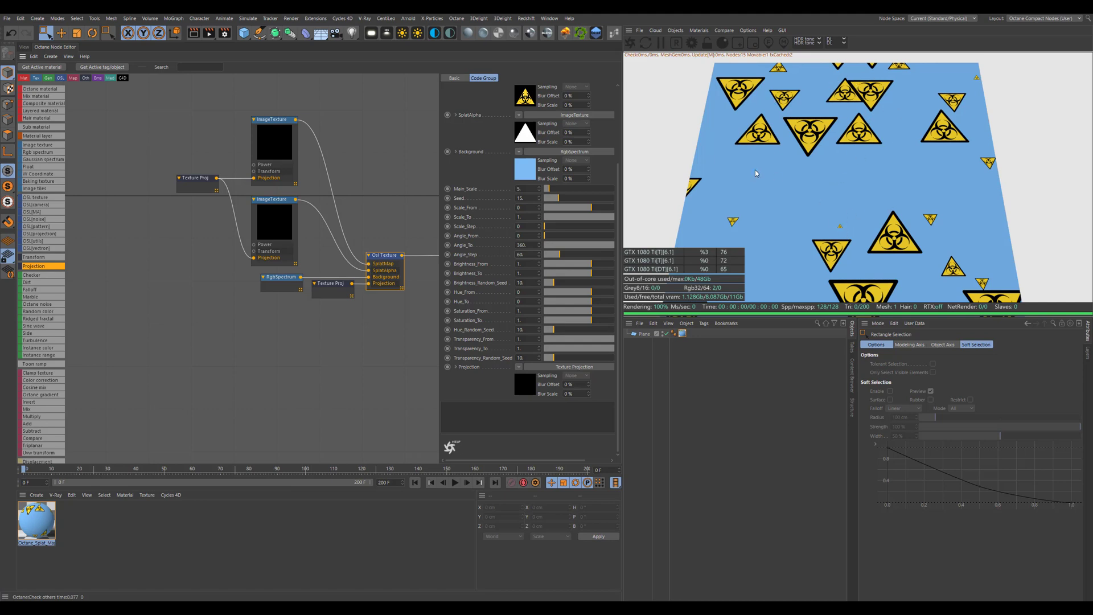
Set Angle_Step to 0 and Brightness_From to 0.1.
{"action": "double_click", "coordinate": [529, 254]}
{"action": "type", "text": "0"}
{"action": "key", "text": "Return"}
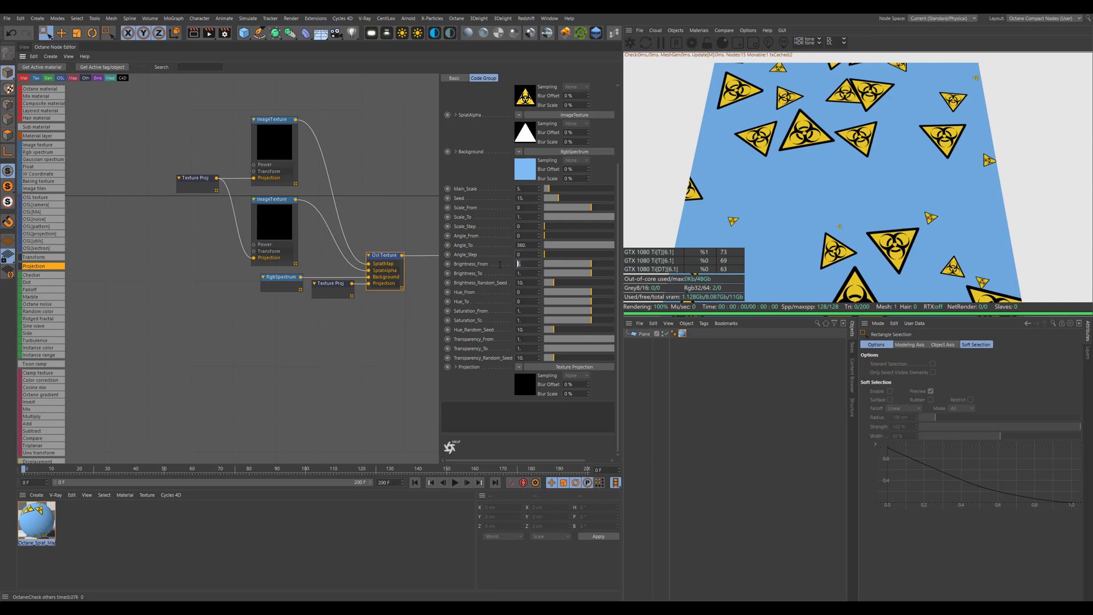
{"action": "left_click_drag", "start_coordinate": [592, 266], "coordinate": [550, 274]}
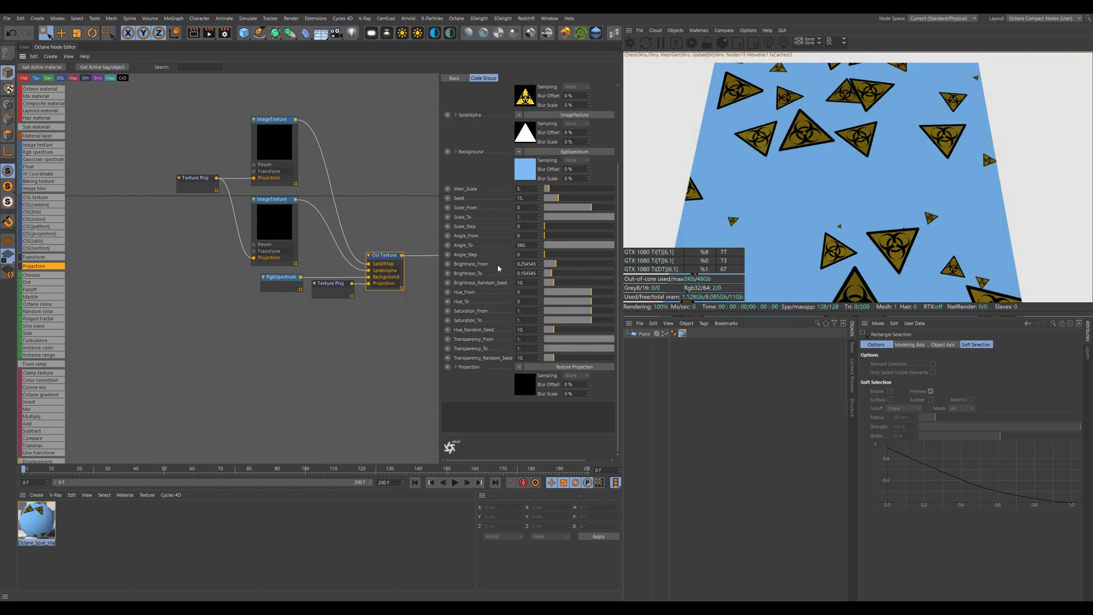
{"action": "double_click", "coordinate": [535, 263]}
{"action": "type", "text": "0.1"}
{"action": "key", "text": "Tab"}
{"action": "type", "text": "0.1"}
{"action": "key", "text": "Return"}
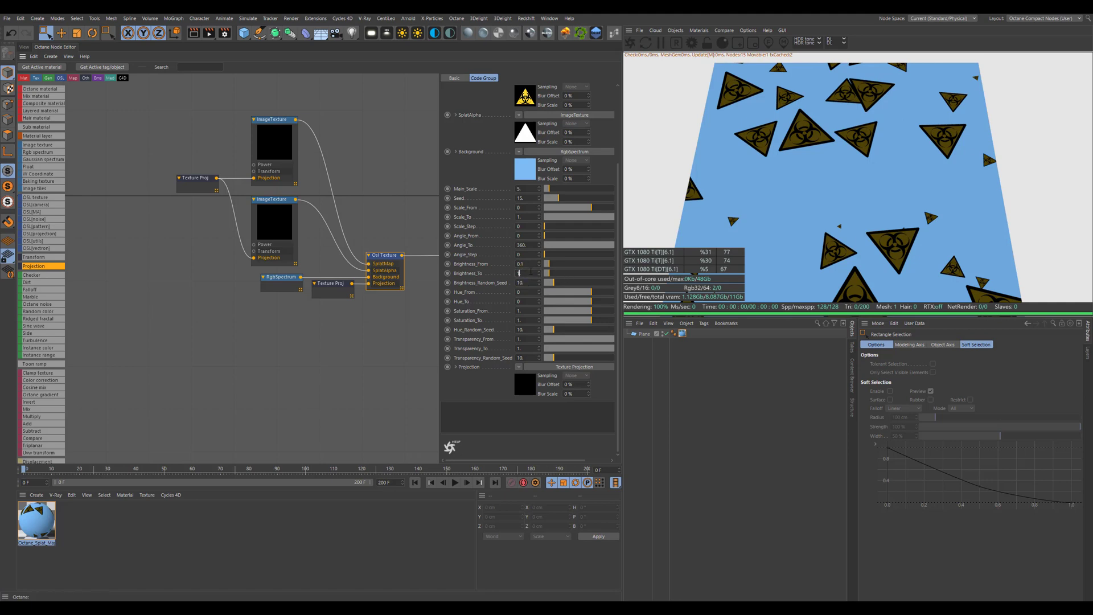
Set Brightness_To to 1 and Brightness_Random_Seed to 11.
{"action": "left_click", "coordinate": [531, 271]}
{"action": "type", "text": "1"}
{"action": "key", "text": "Return"}
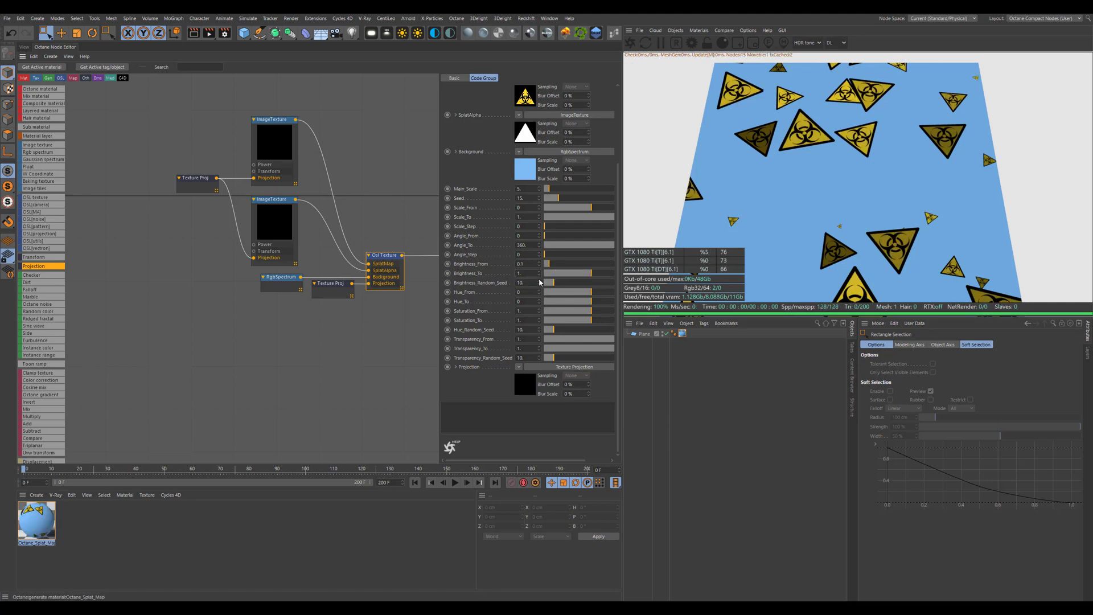
{"action": "double_click", "coordinate": [532, 282]}
{"action": "type", "text": "10"}
{"action": "type", "text": "11"}
{"action": "key", "text": "Return"}
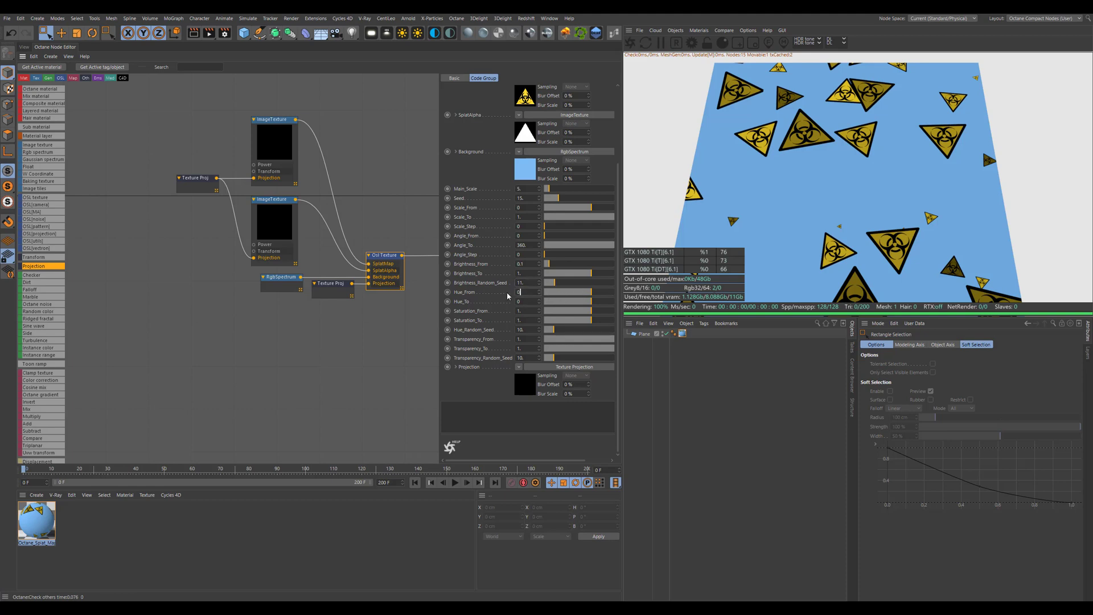
Set both Hue_From and Saturation_From on the OSL texture to 0.5.
{"action": "type", "text": ".5"}
{"action": "key", "text": "Return"}
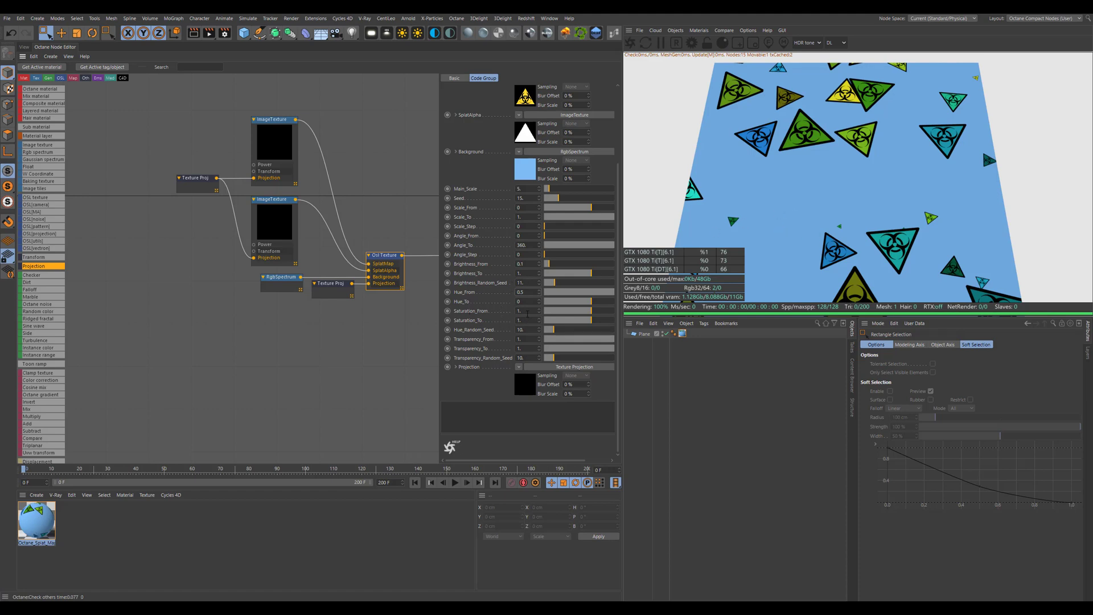
{"action": "double_click", "coordinate": [529, 308]}
{"action": "type", "text": "0.5"}
{"action": "key", "text": "Return"}
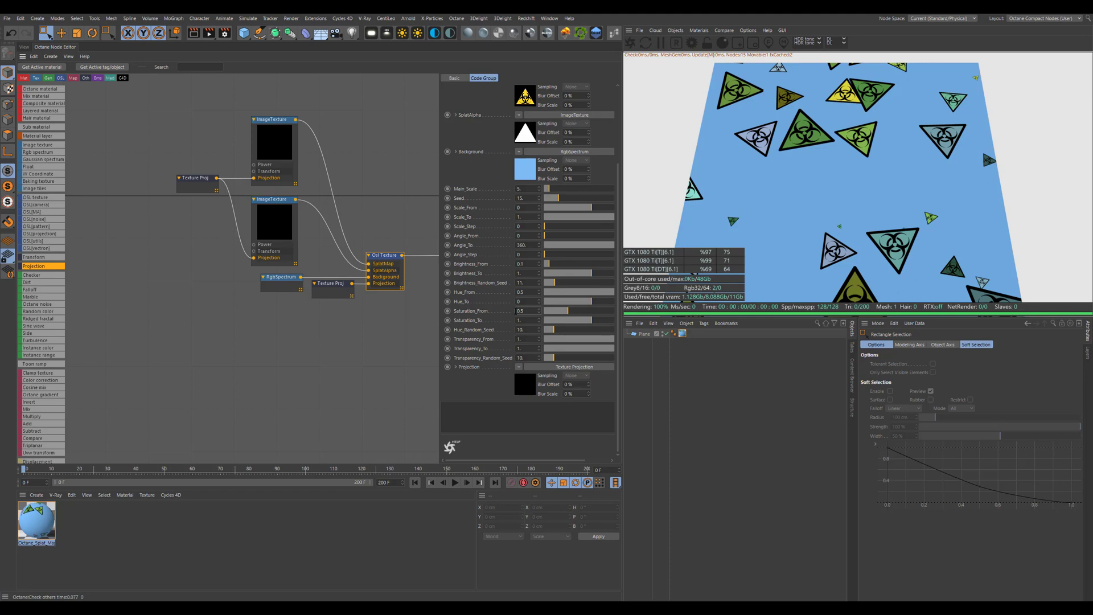
Set the splat Osl Texture's Transparency_To to 0 and its Transparency_Random_Seed to 11.
{"action": "left_click", "coordinate": [283, 222]}
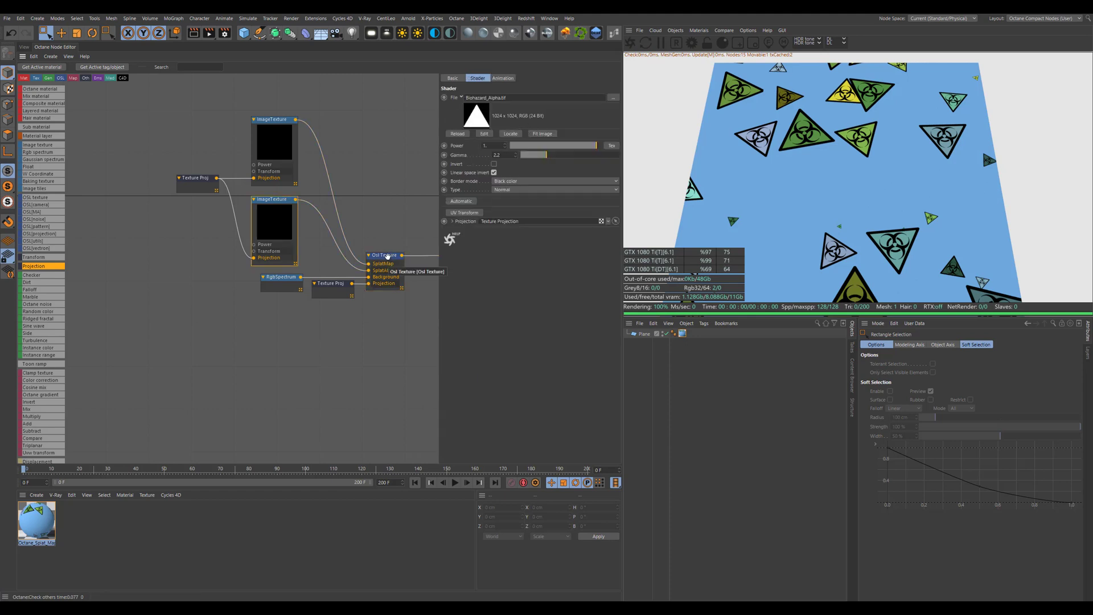
{"action": "left_click", "coordinate": [387, 256]}
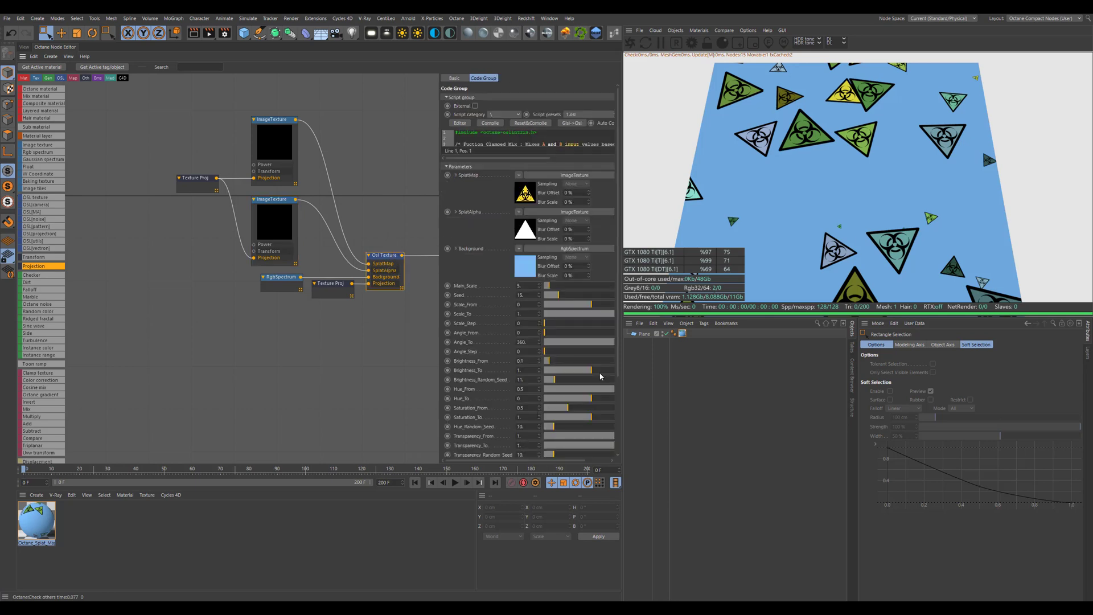
{"action": "scroll", "coordinate": [605, 372], "scroll_direction": "down", "scroll_amount": 4}
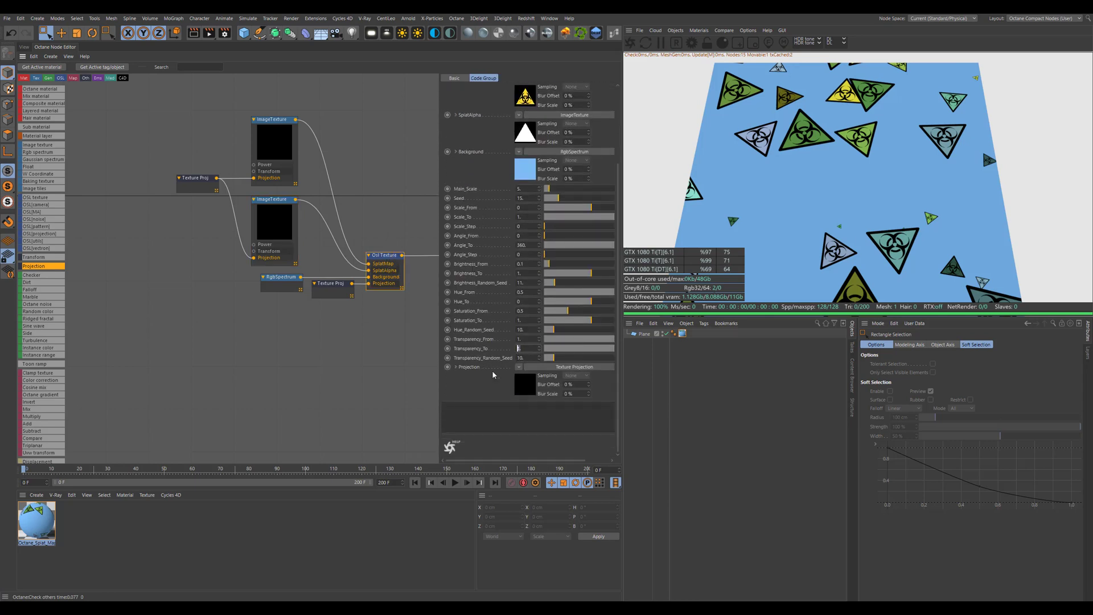
{"action": "type", "text": "0"}
{"action": "key", "text": "Return"}
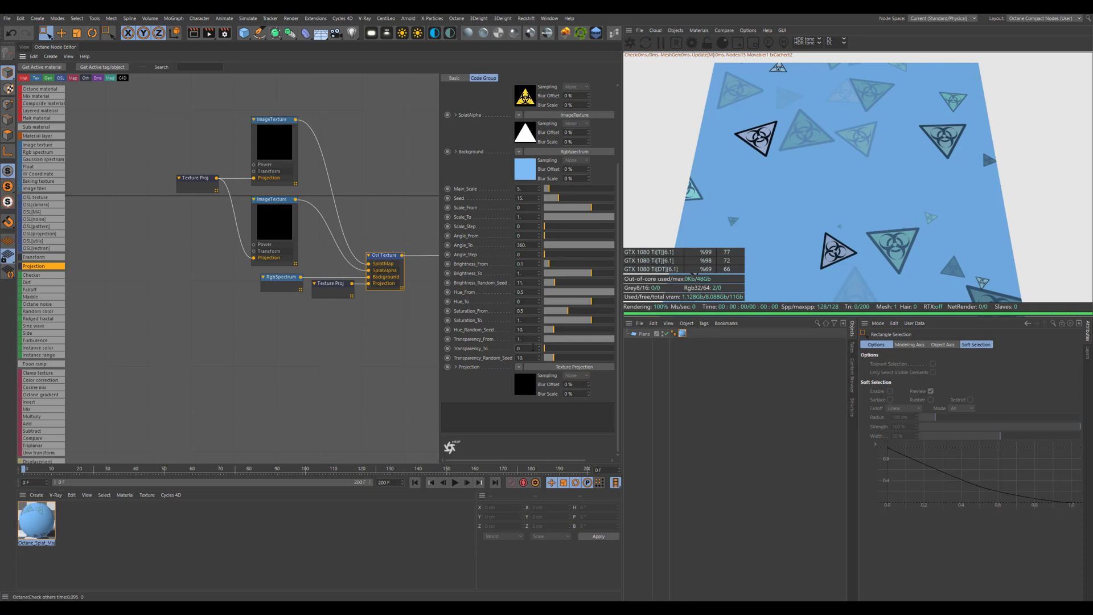
{"action": "left_click", "coordinate": [538, 355]}
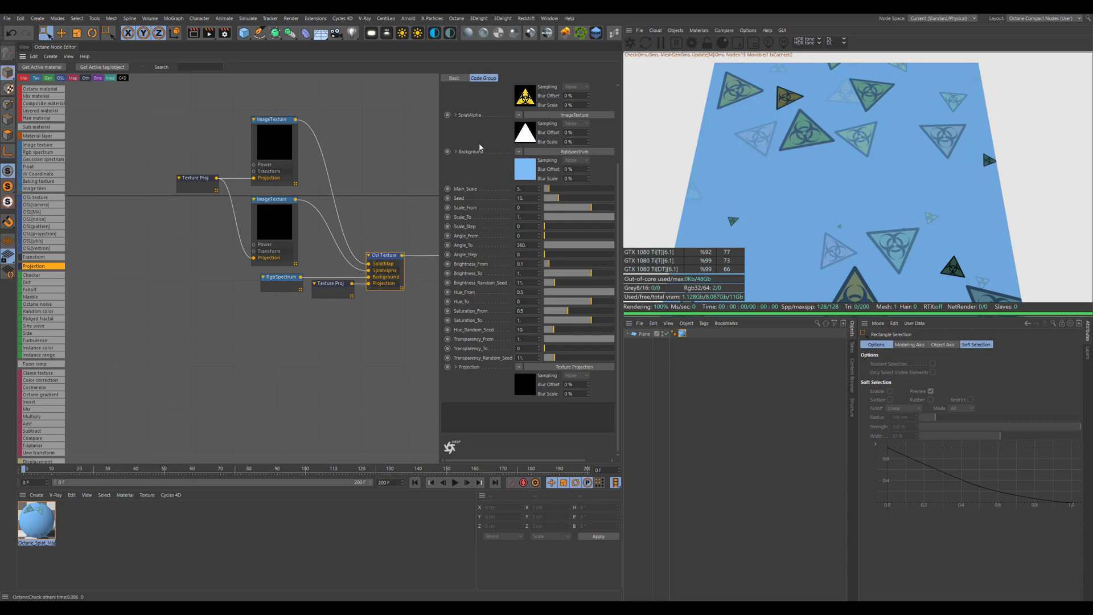
Duplicate the six splat nodes and place the copy above the original setup.
{"action": "left_click", "coordinate": [335, 197]}
{"action": "middle_click_drag", "start_coordinate": [371, 188], "coordinate": [338, 176]}
{"action": "left_click_drag", "start_coordinate": [165, 105], "coordinate": [376, 336]}
{"action": "middle_click_drag", "start_coordinate": [353, 255], "coordinate": [212, 290]}
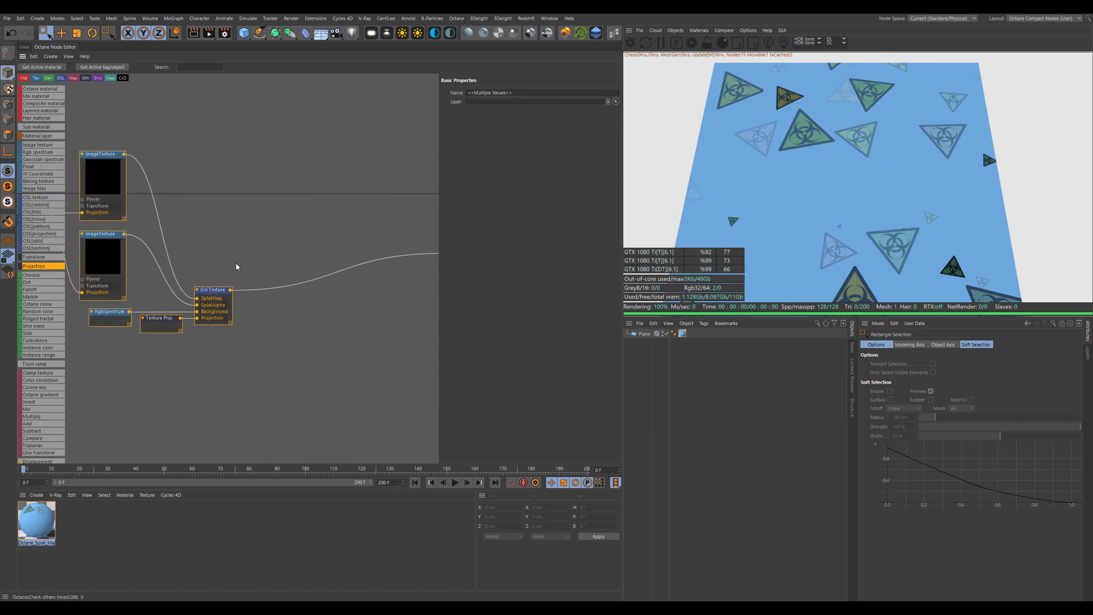
{"action": "left_click_drag", "start_coordinate": [213, 290], "coordinate": [380, 217]}
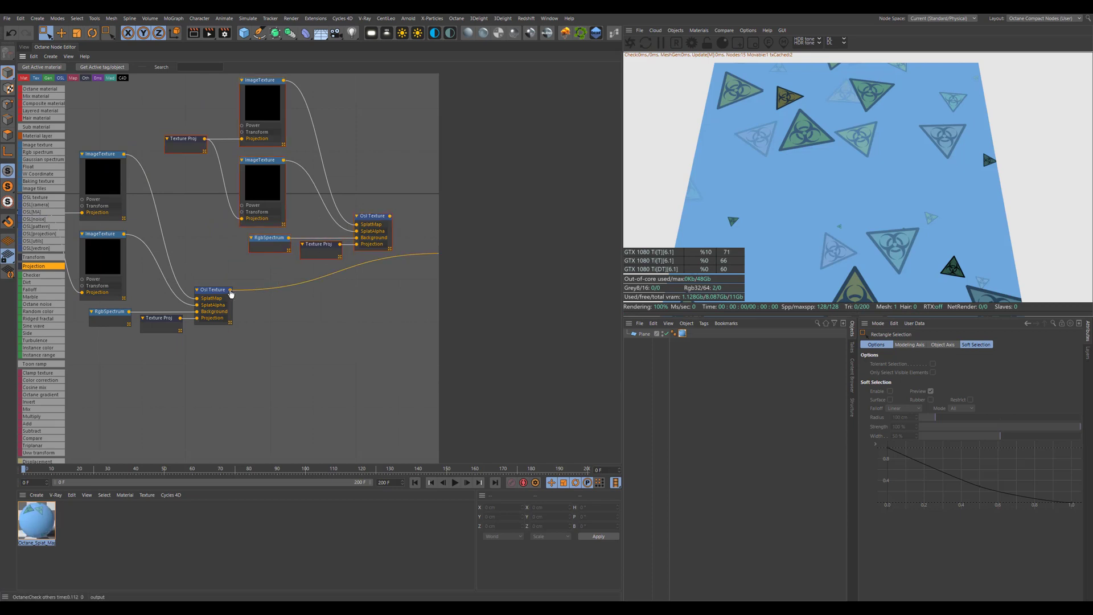
Wire the first splat texture into the copy's Background and the copy into the material's Diffuse.
{"action": "left_click_drag", "start_coordinate": [230, 289], "coordinate": [357, 237]}
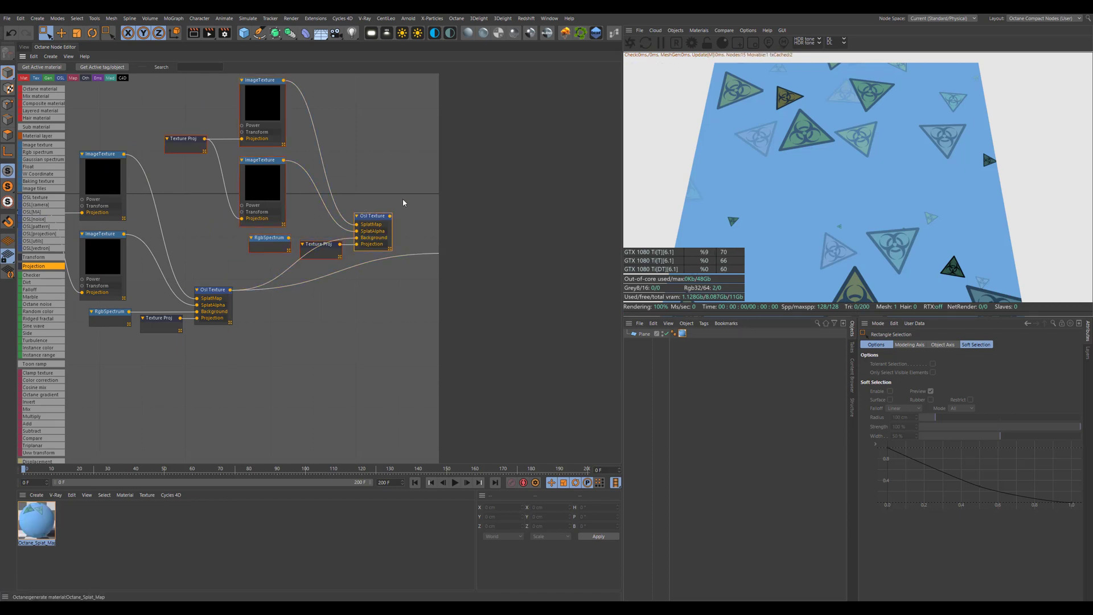
{"action": "middle_click_drag", "start_coordinate": [319, 222], "coordinate": [252, 230]}
{"action": "left_click_drag", "start_coordinate": [322, 223], "coordinate": [374, 257]}
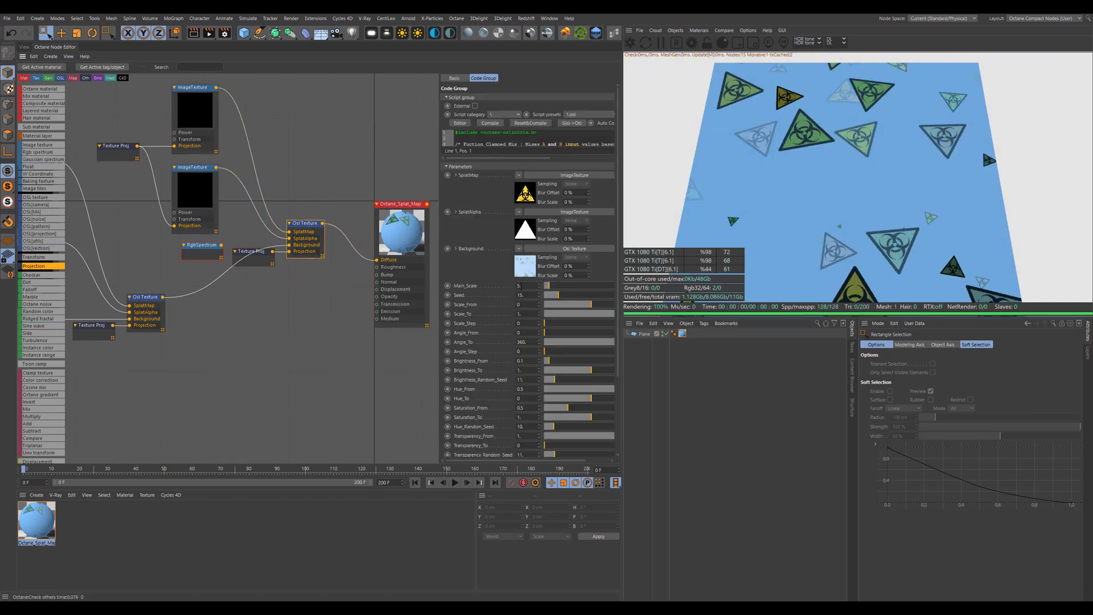
Set the top splat layer's Seed to 10.
{"action": "left_click", "coordinate": [520, 295]}
{"action": "type", "text": "20"}
{"action": "key", "text": "Return"}
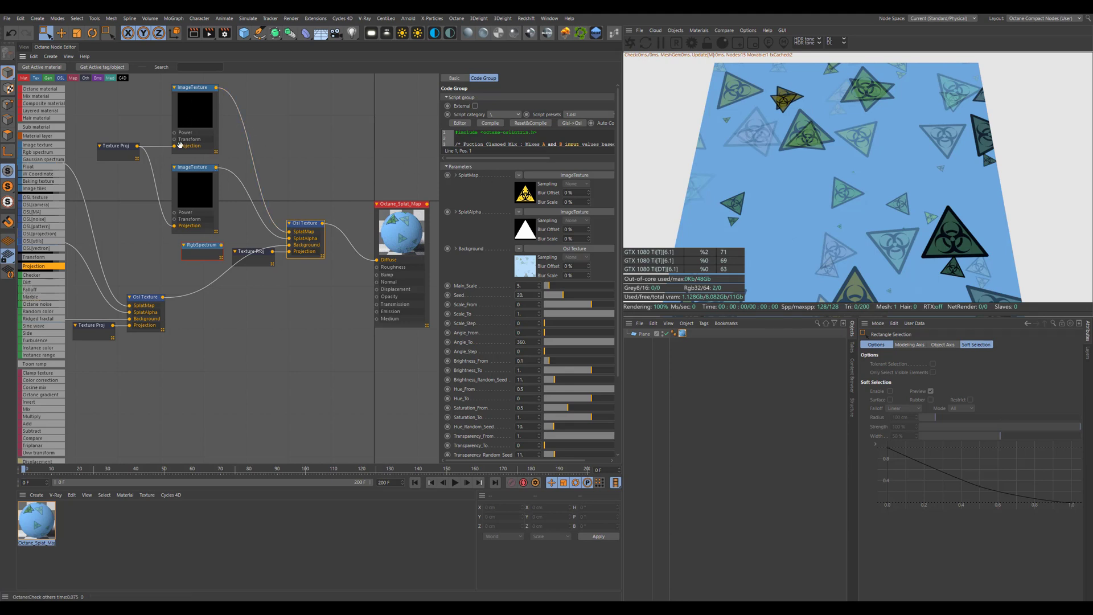
{"action": "double_click", "coordinate": [520, 295]}
{"action": "type", "text": "10"}
{"action": "key", "text": "Return"}
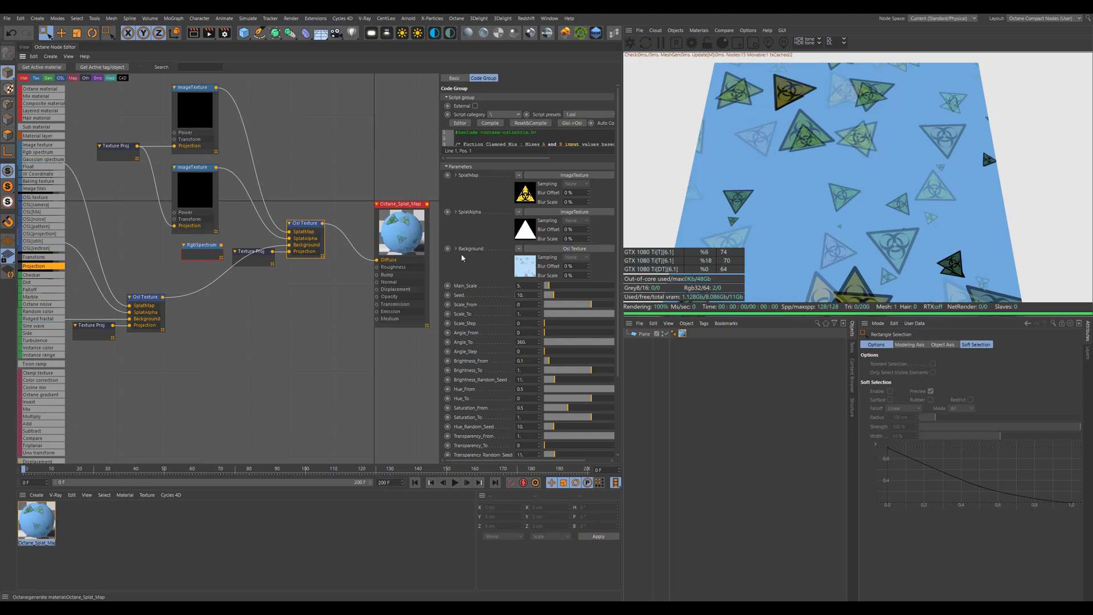
Make the top layer's decals opaque yellow with Transparency_To 1 and Hue_From 0.
{"action": "scroll", "coordinate": [535, 329], "scroll_direction": "down", "scroll_amount": 3}
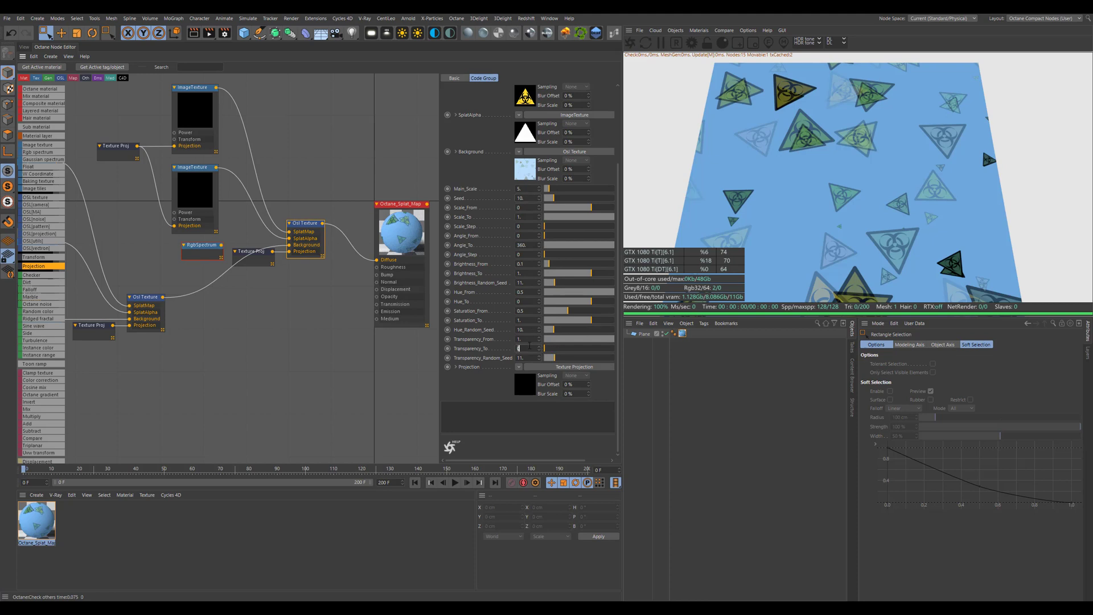
{"action": "type", "text": "1"}
{"action": "key", "text": "Return"}
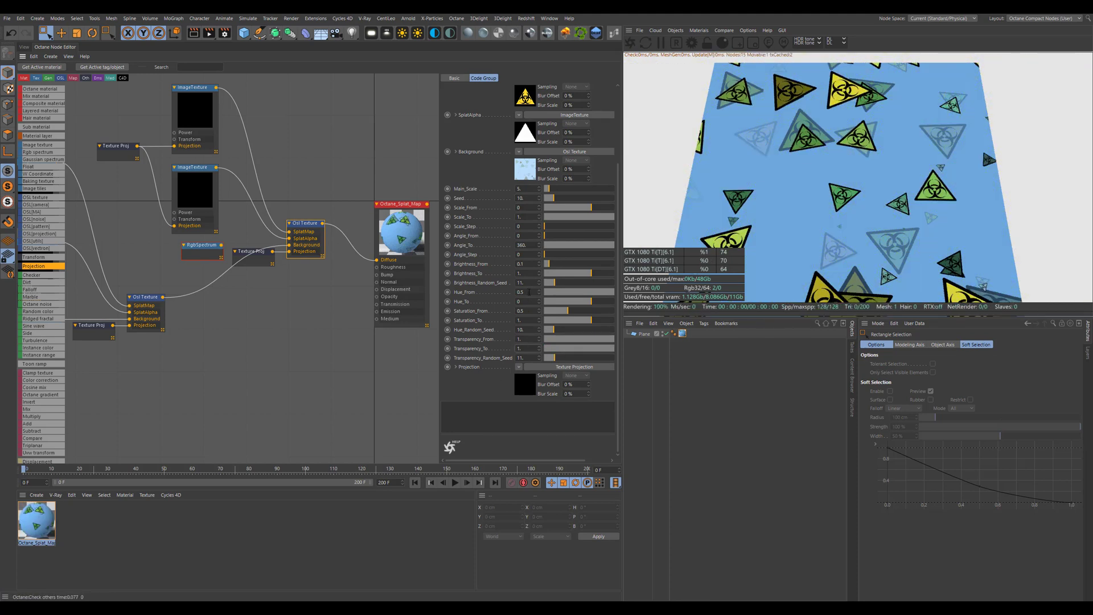
{"action": "double_click", "coordinate": [529, 291]}
{"action": "type", "text": "0"}
{"action": "key", "text": "Return"}
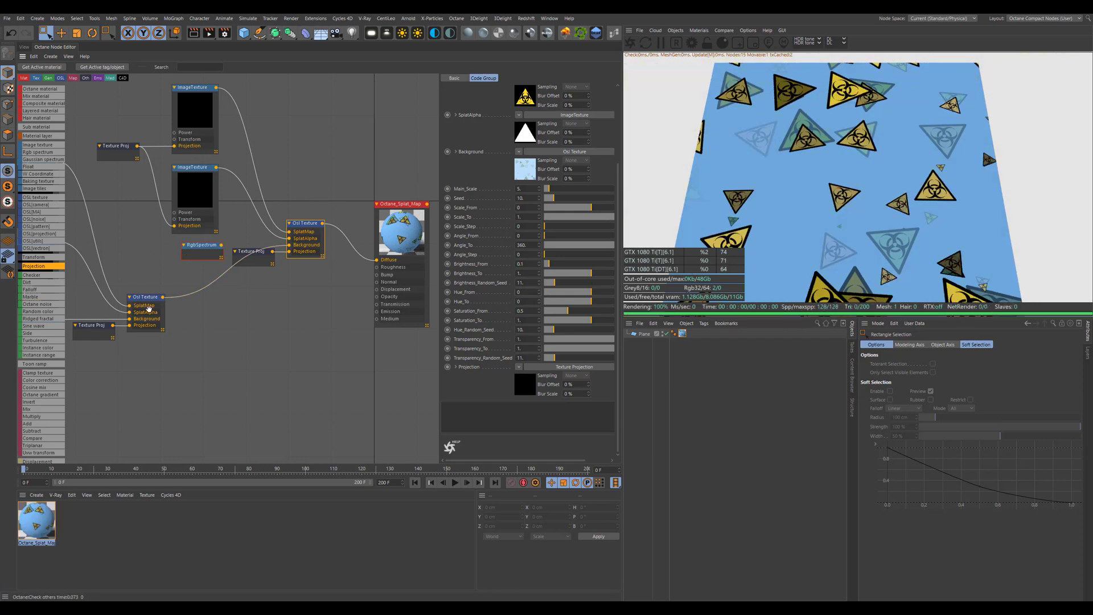
Set the lower splat texture's Main_Scale to 10 for smaller decals.
{"action": "left_click", "coordinate": [144, 298]}
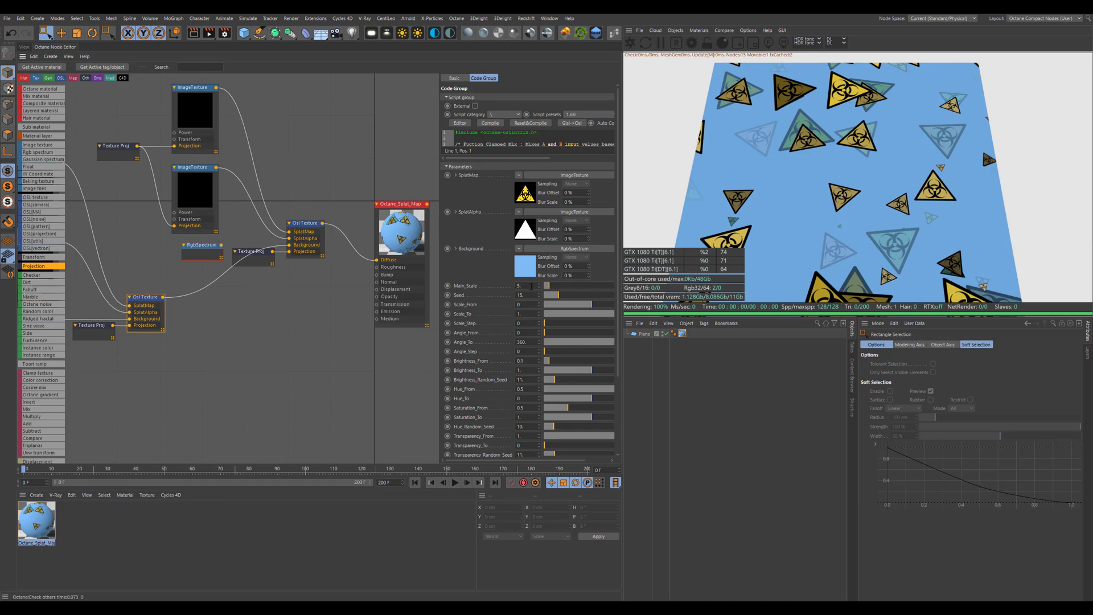
{"action": "double_click", "coordinate": [530, 285]}
{"action": "type", "text": "10"}
{"action": "key", "text": "Return"}
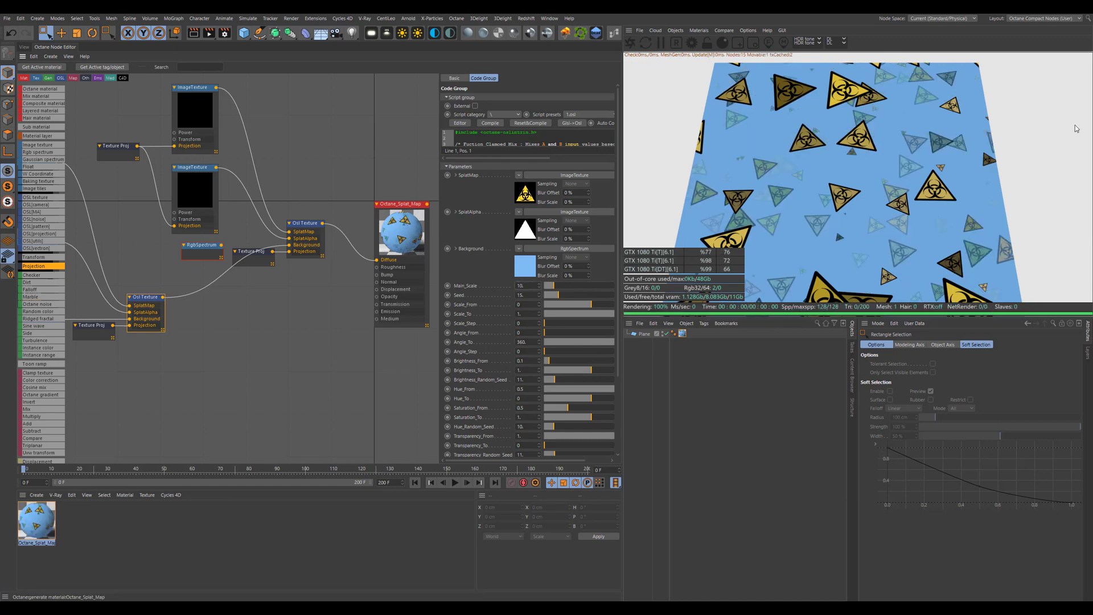